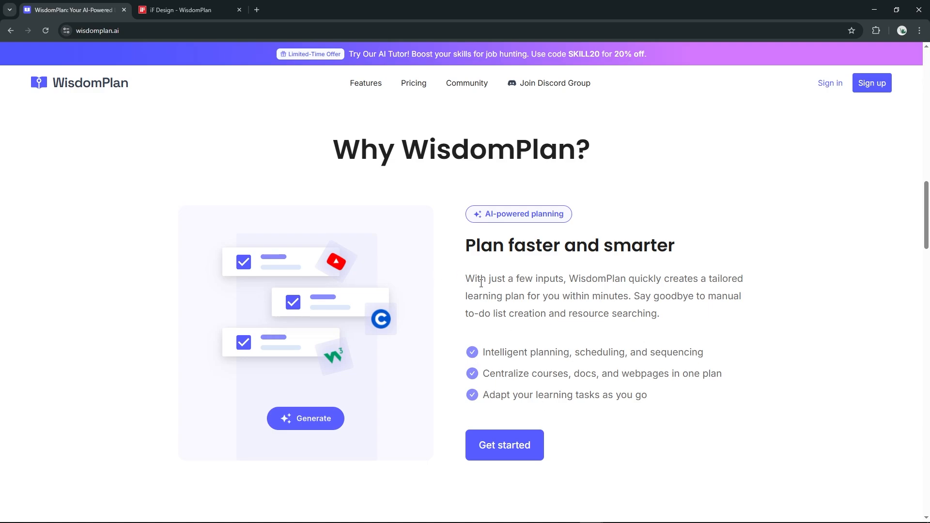
Review the WisdomPlan homepage's planning, learning toolkit, community and research-backed design sections and its learner testimonials
scroll(462, 311, down, 6)
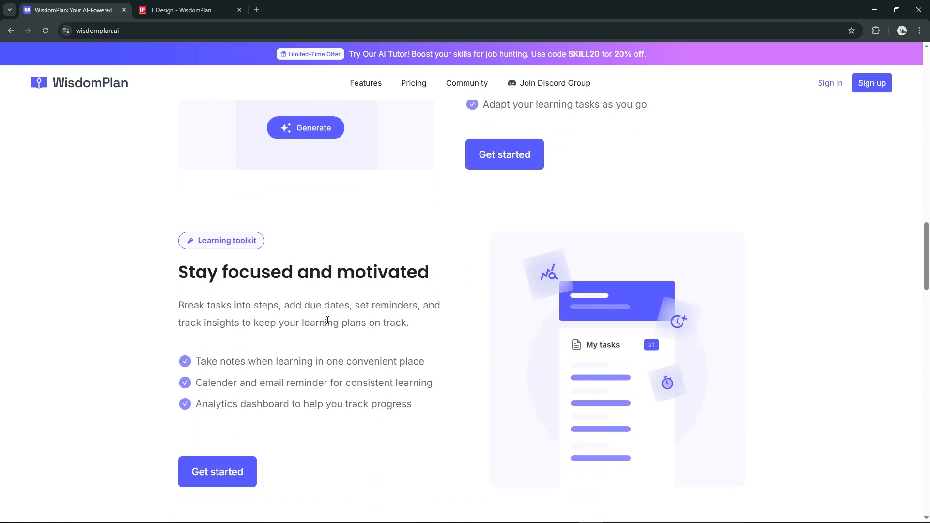
scroll(228, 353, down, 1)
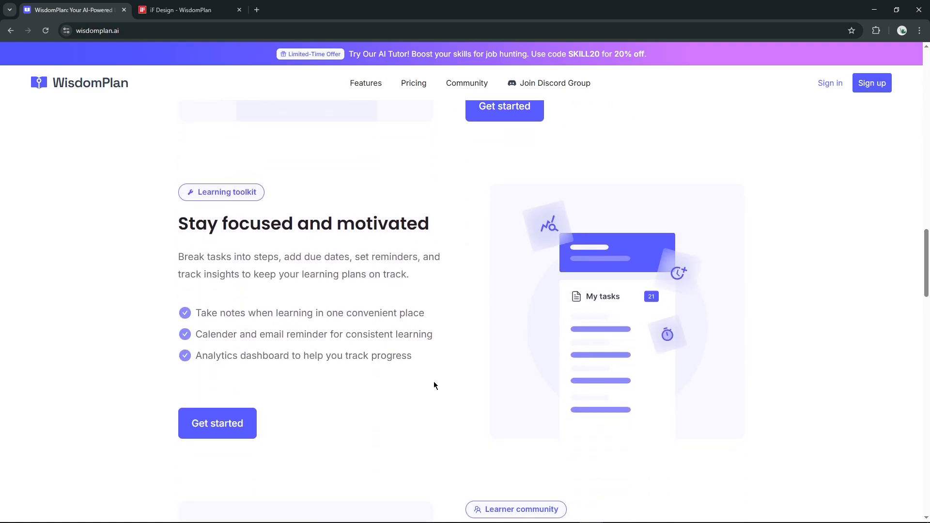
scroll(469, 312, down, 8)
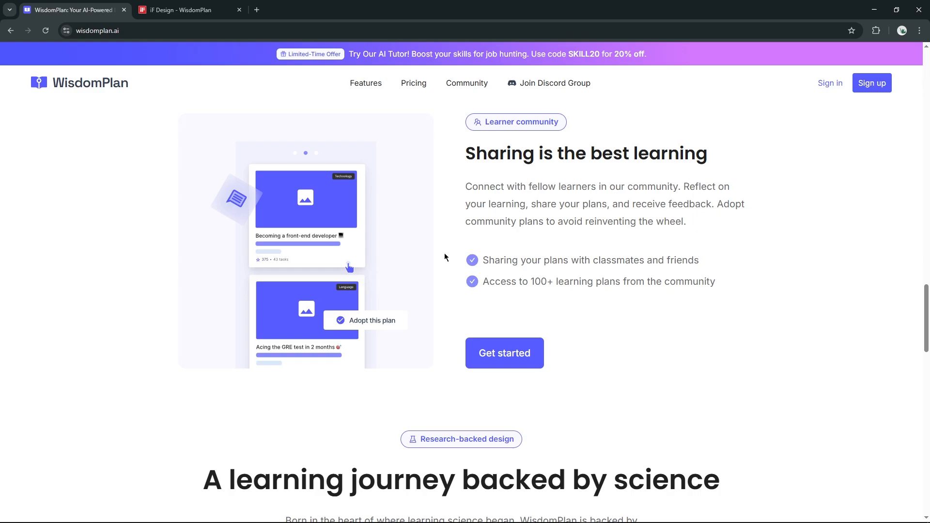
scroll(443, 257, down, 5)
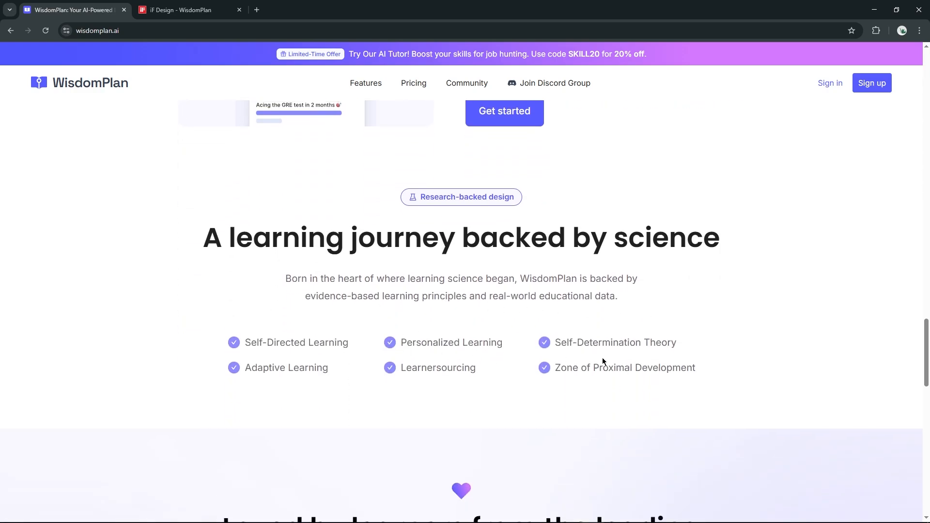
scroll(474, 320, down, 5)
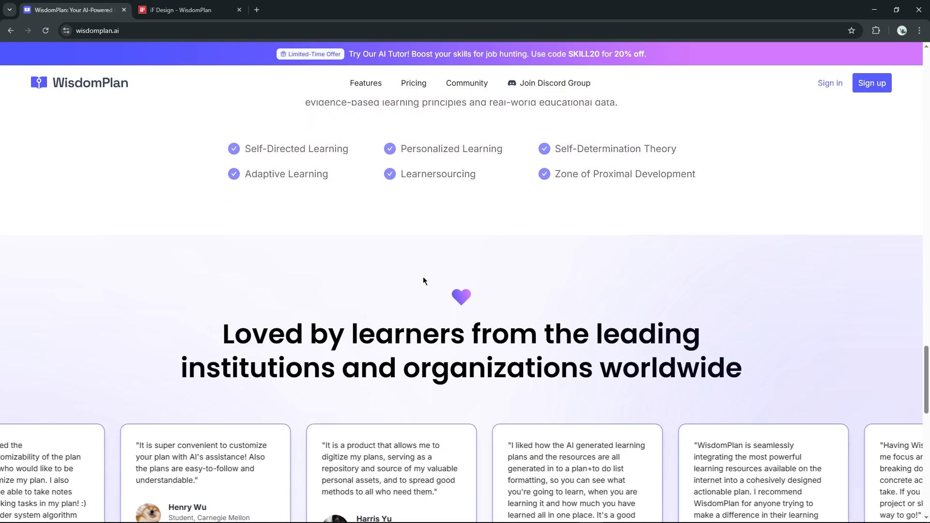
scroll(274, 288, down, 8)
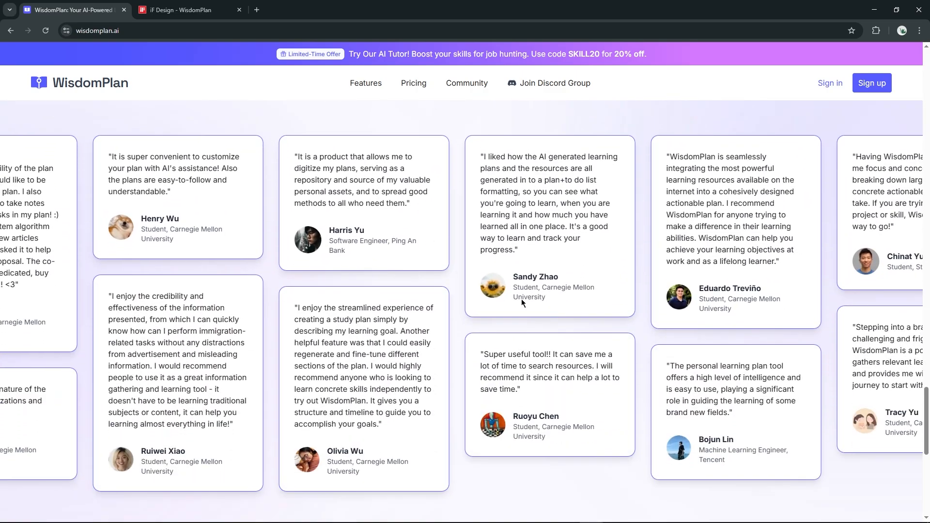
scroll(432, 290, down, 2)
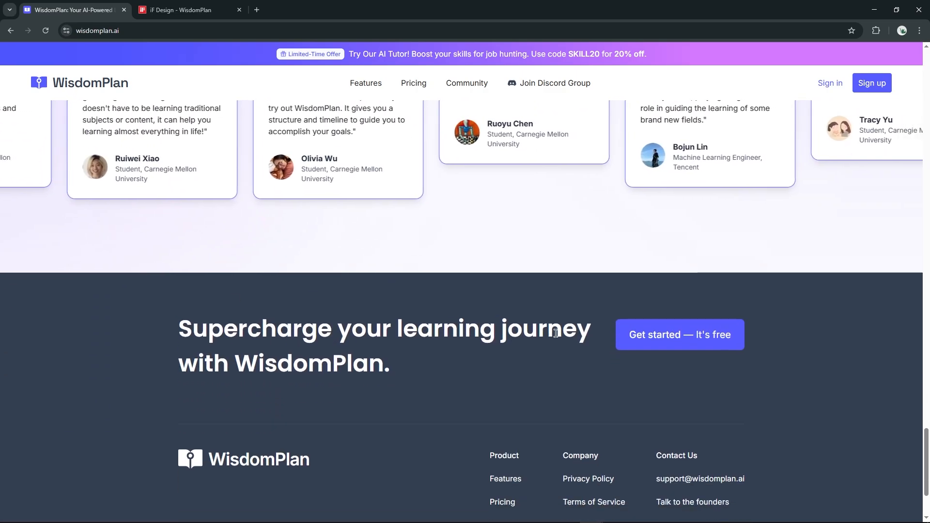
Go to sign-up and start a new learning plan created with WisdomPlan AI
click(869, 85)
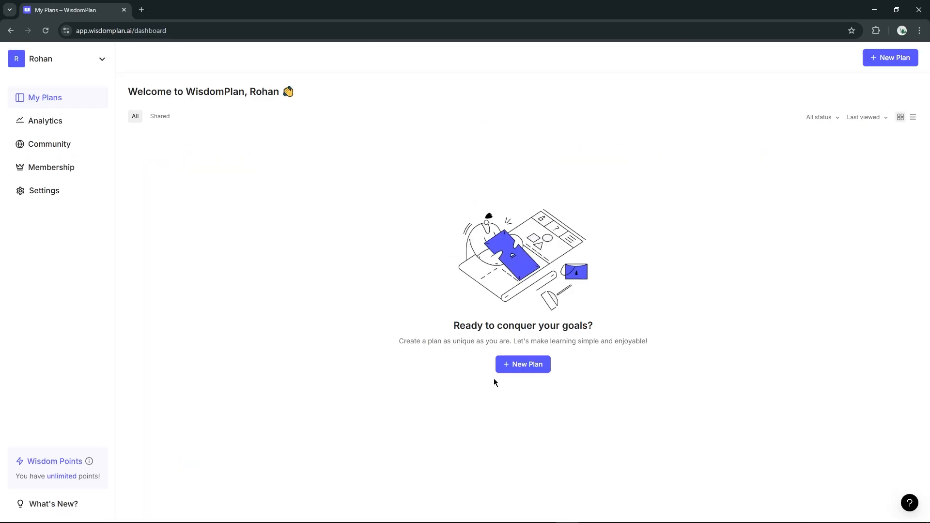
click(519, 365)
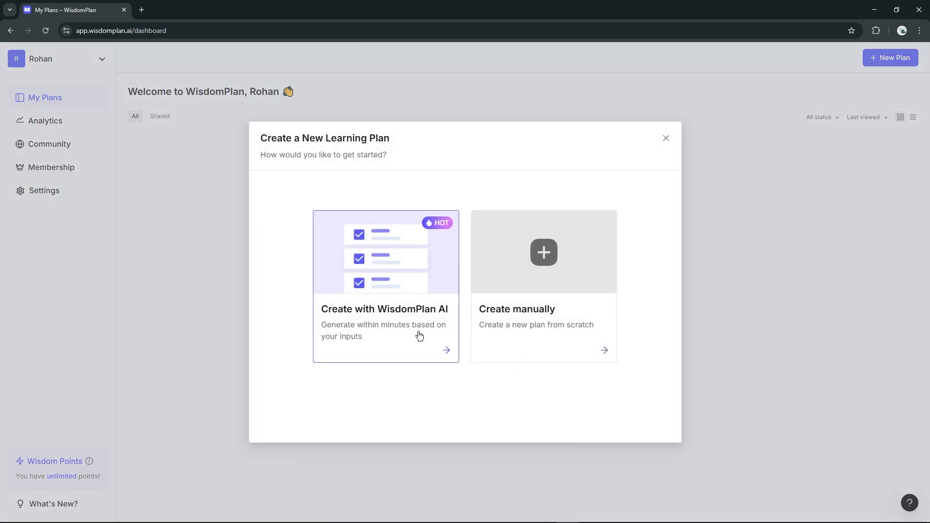
click(442, 353)
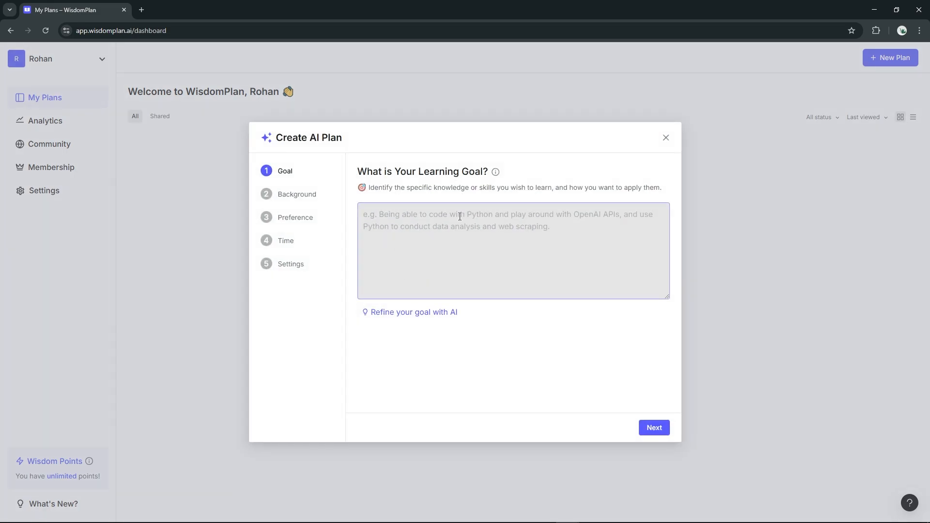
Enter the goal "Want to learn UI/UX Design from scratch" and accept the AI refinement covering foundational skills, user personas and three wireframes and mockups
click(460, 216)
text(Want to learn UI/UX Design from scratch)
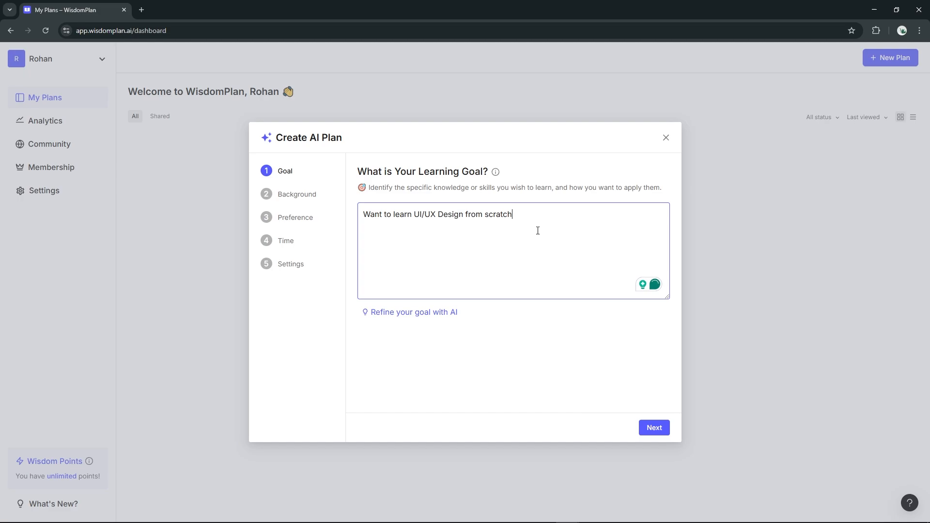
click(427, 312)
scroll(481, 284, down, 1)
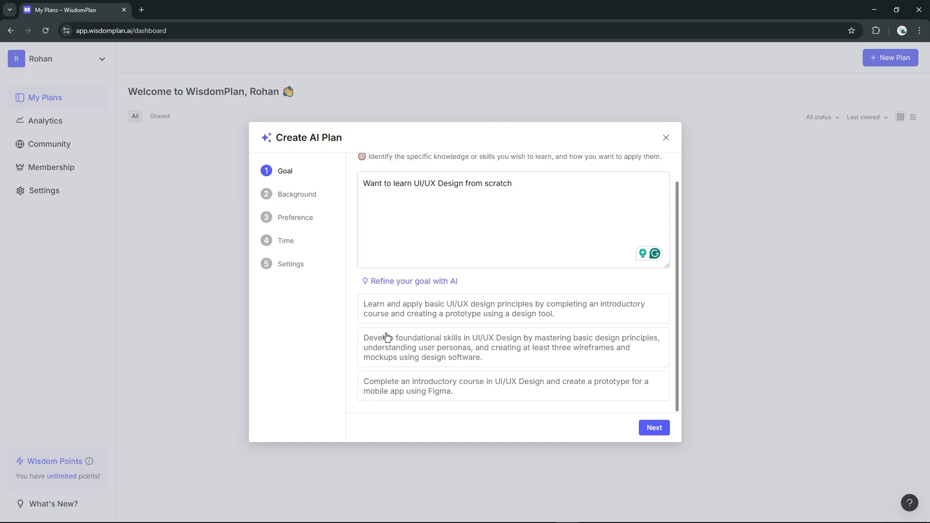
click(519, 361)
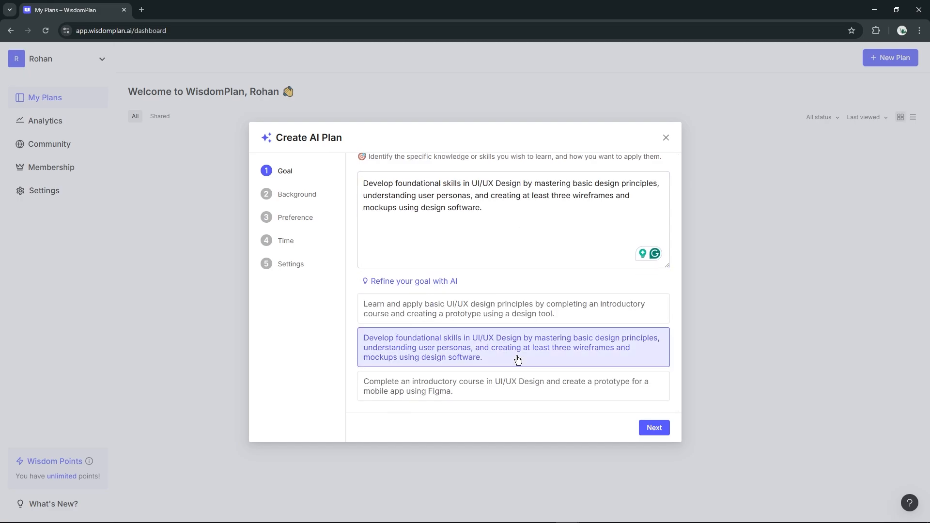
click(654, 428)
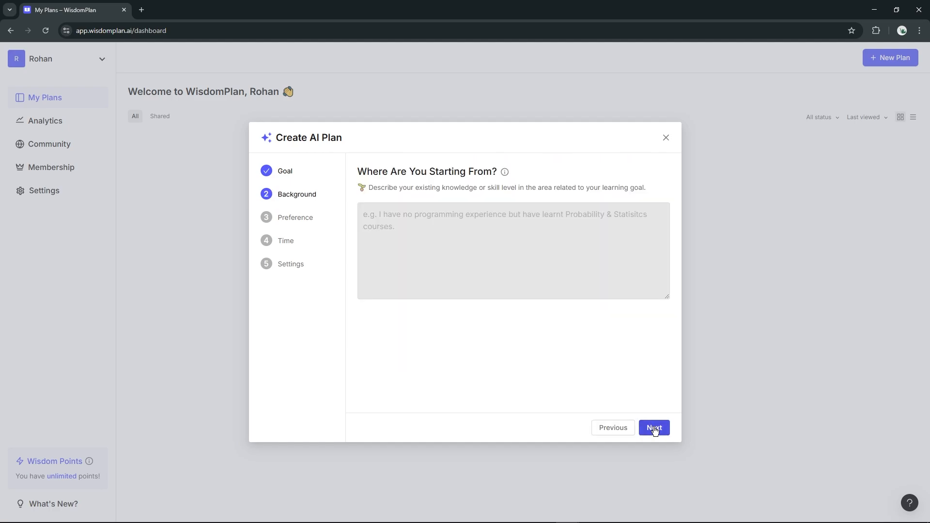
Describe the starting knowledge as "Complete beginner" and continue to the learning preferences
click(445, 224)
text(Co)
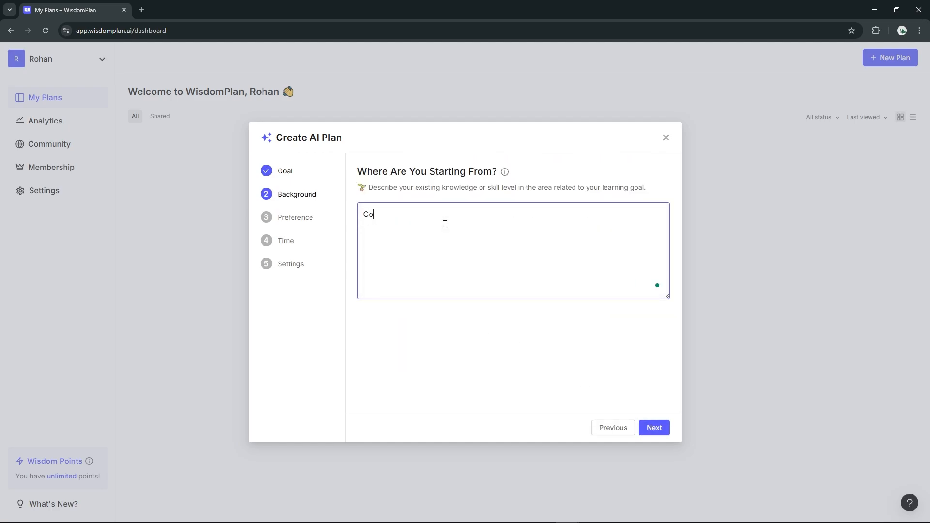
text(mplete beginner)
click(476, 324)
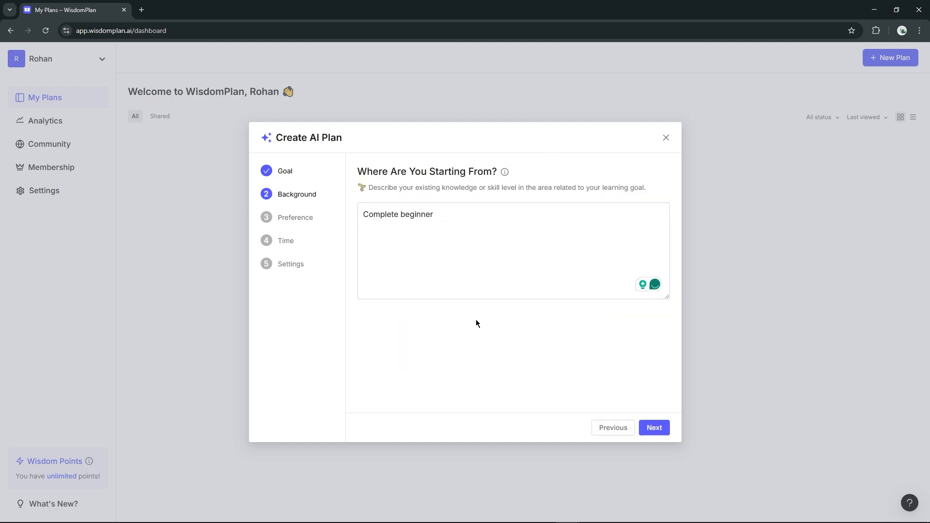
click(654, 428)
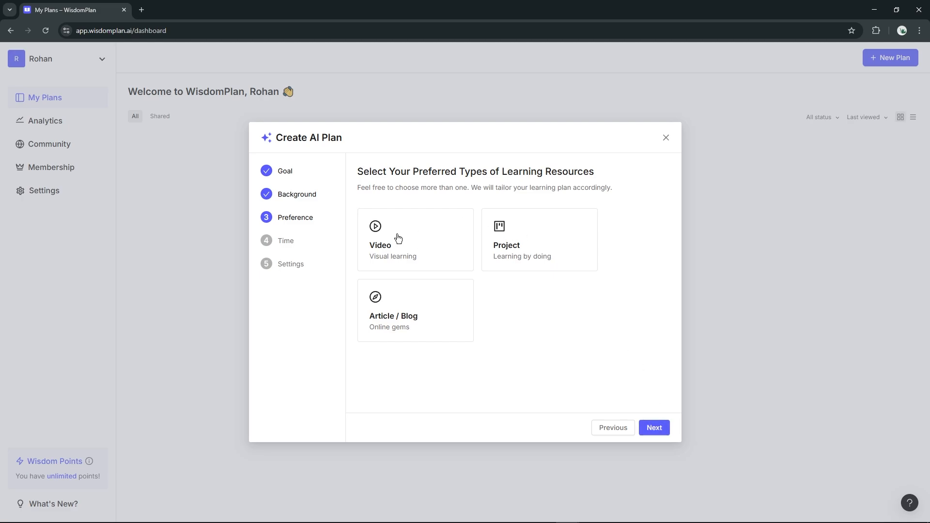
Choose Video, Project and Article / Blog as preferred resources and adjust the hours available per week
click(444, 239)
click(554, 236)
click(463, 297)
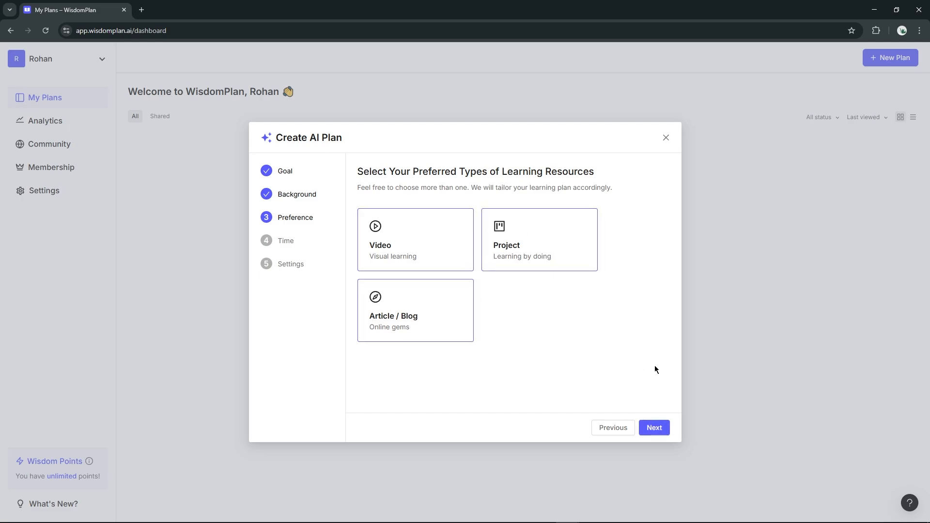
click(654, 427)
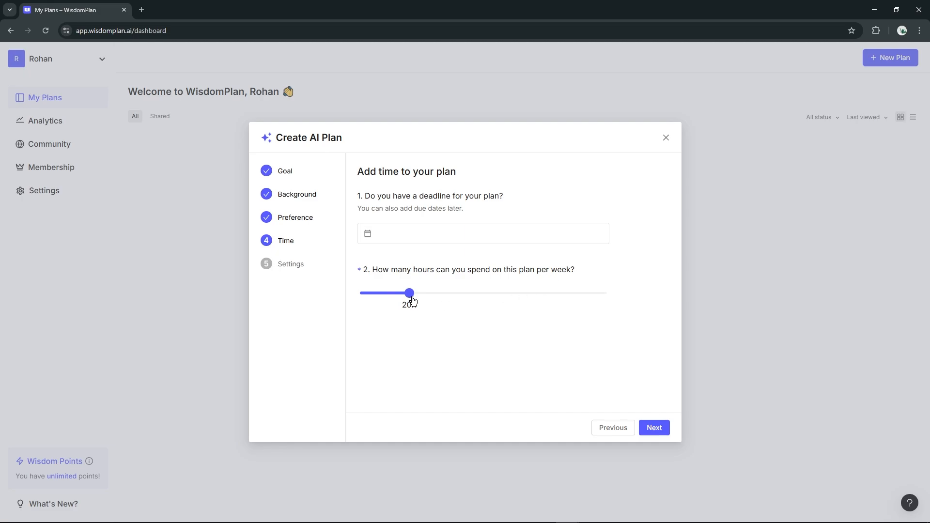
drag(412, 301, 436, 322)
click(664, 427)
Name the learning plan "UI/UX Roadmap", generate it and dismiss the notice
click(405, 213)
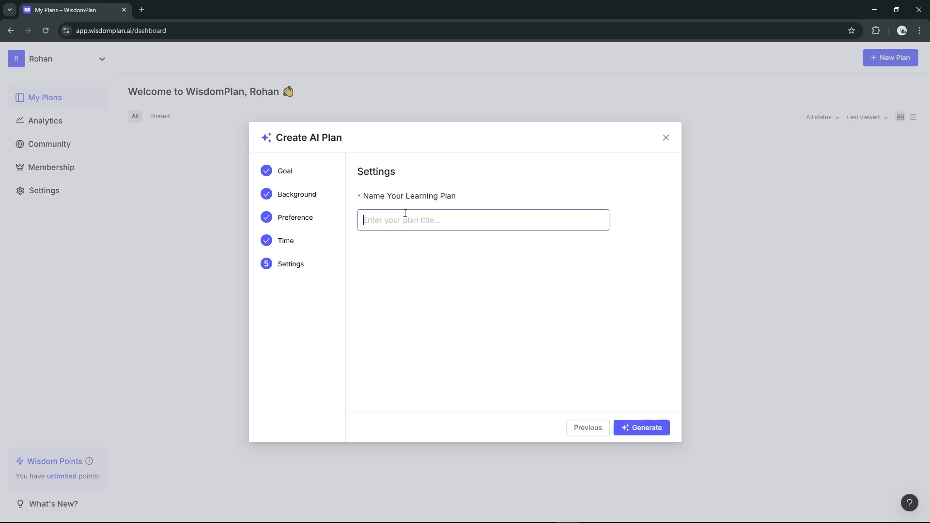
text(UI/UX Roadmap)
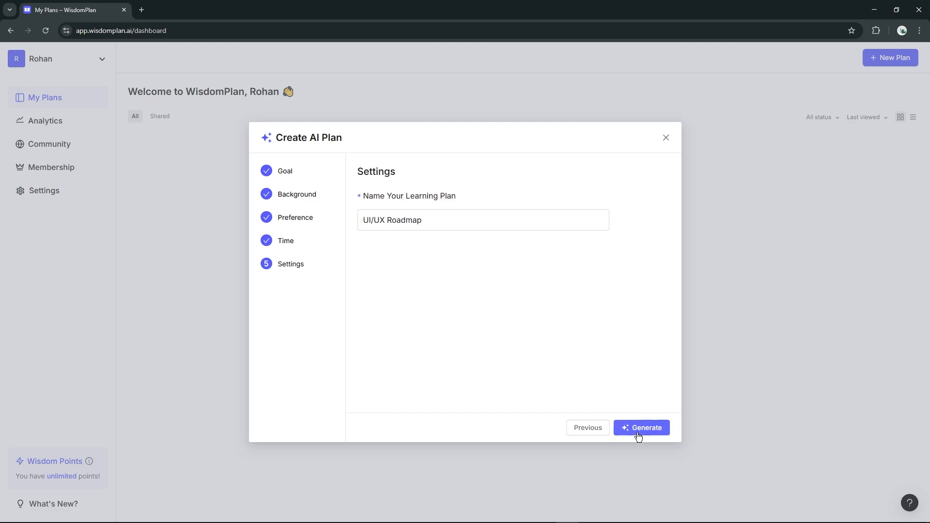
click(648, 427)
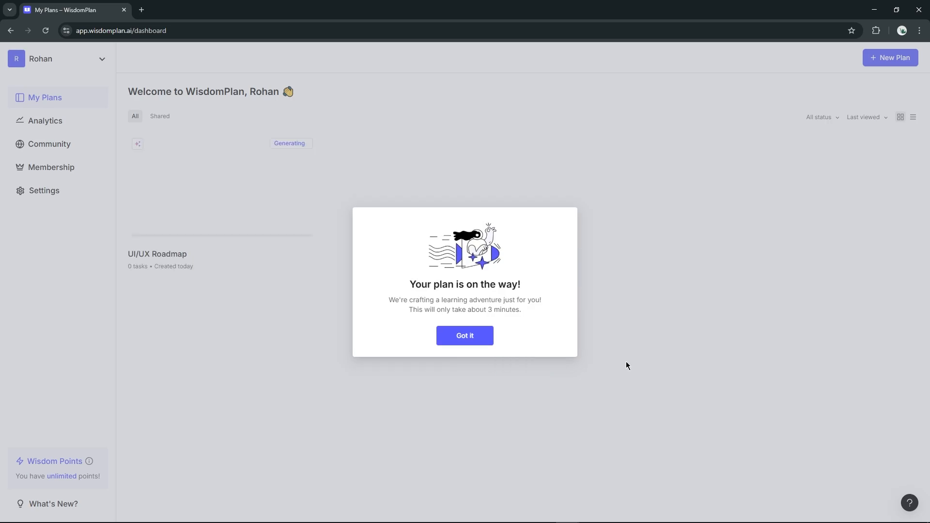
click(484, 336)
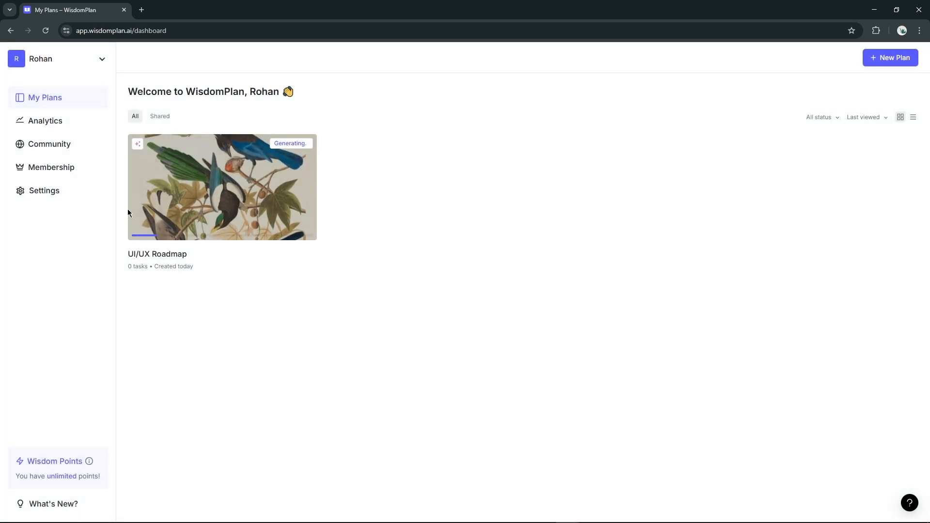
Open the generated UI/UX Roadmap, review its plan overview and unlock the full course for 1 Wisdom Point
click(529, 69)
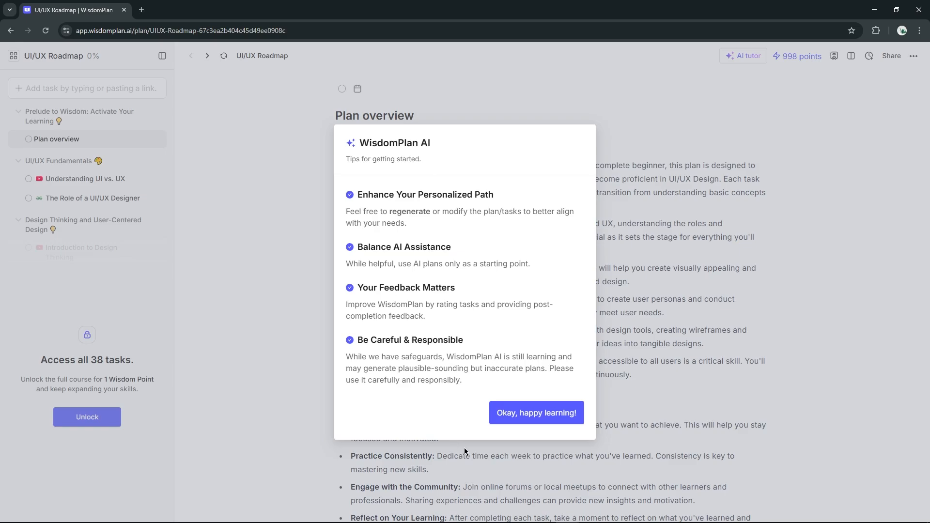
click(538, 413)
scroll(468, 271, down, 4)
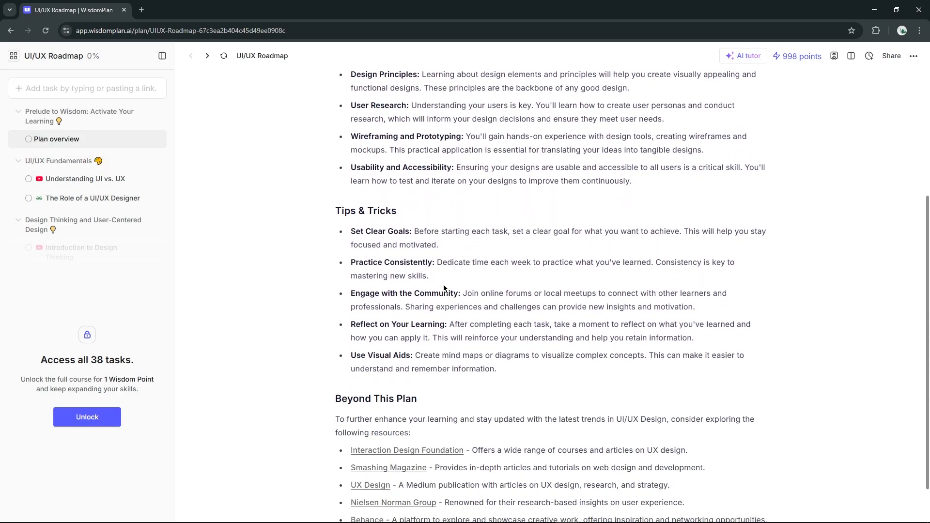
scroll(283, 207, down, 1)
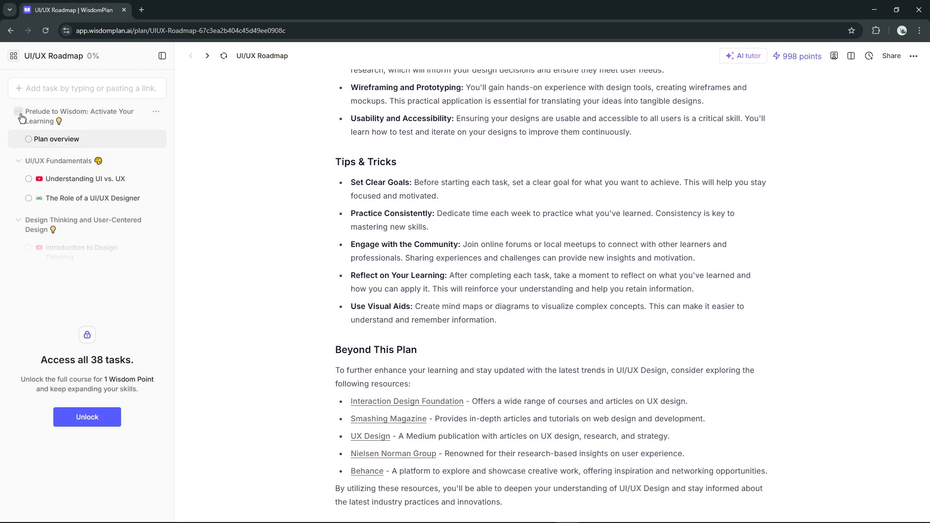
click(103, 421)
click(547, 318)
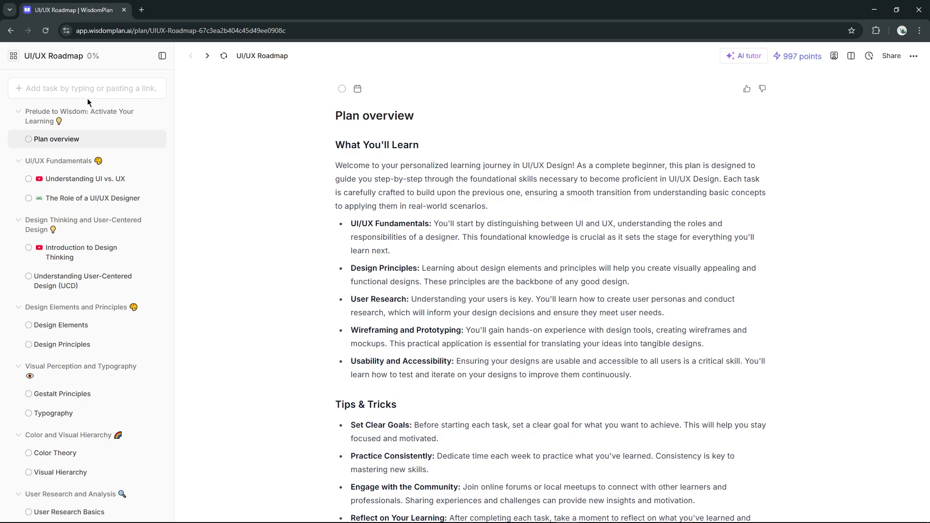
View the roadmap tasks Understanding UI vs. UX, The Role of a UI/UX Designer and Typography
click(94, 179)
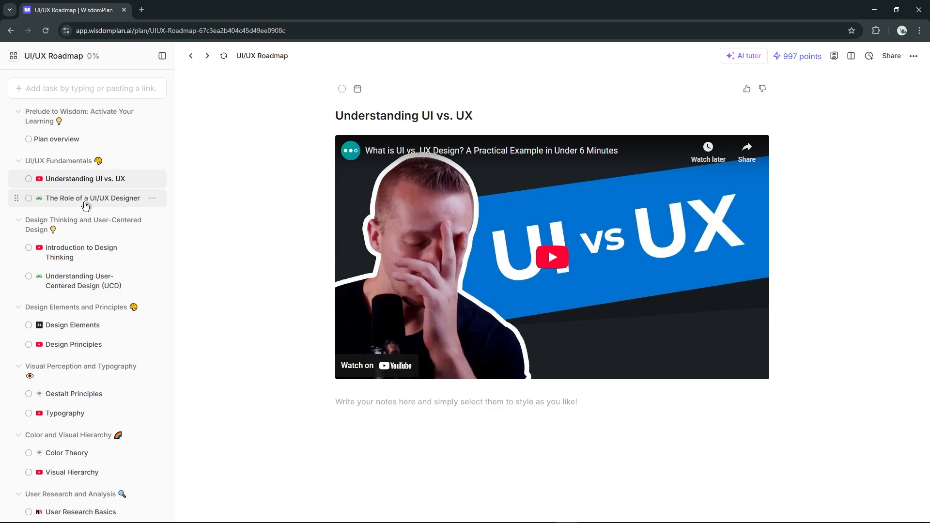
click(120, 203)
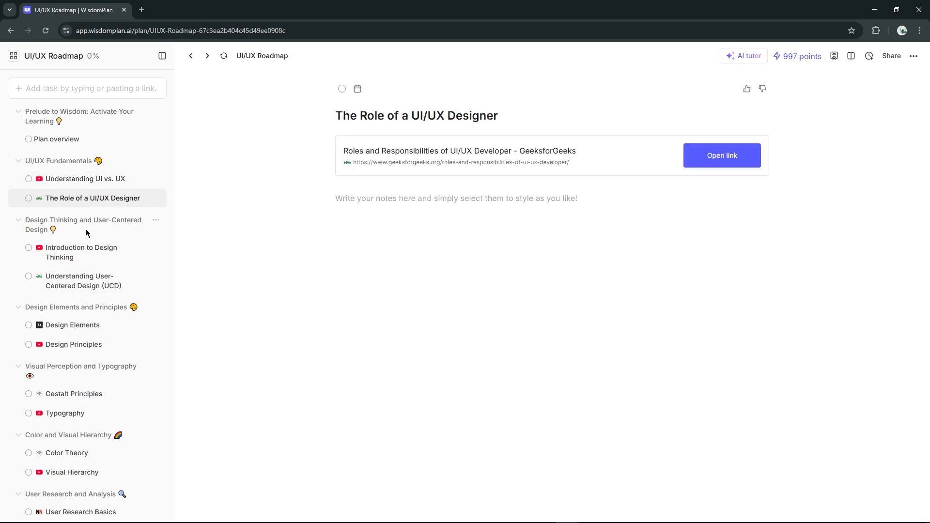
scroll(87, 233, down, 2)
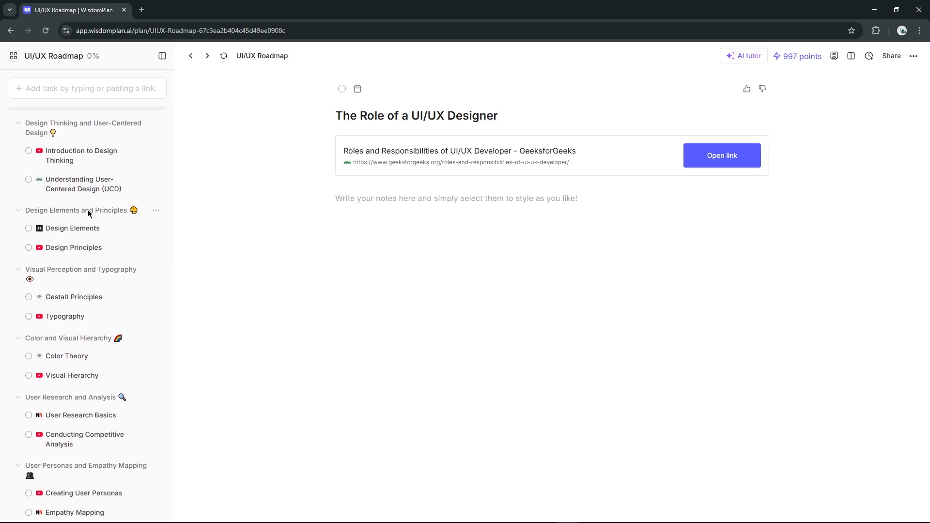
click(68, 316)
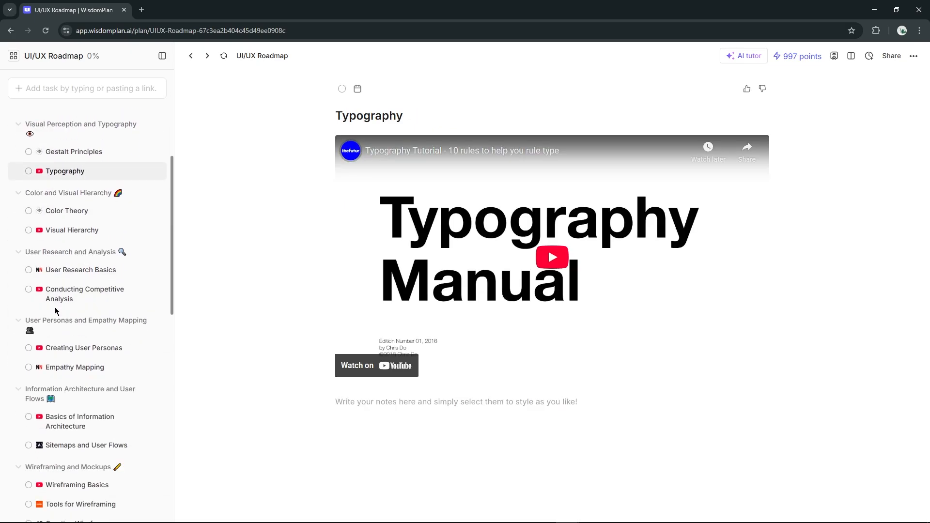
View the Tools for Wireframing and Creating Wireframes tasks and return to the beginning of the task list
scroll(55, 312, down, 2)
scroll(62, 273, down, 2)
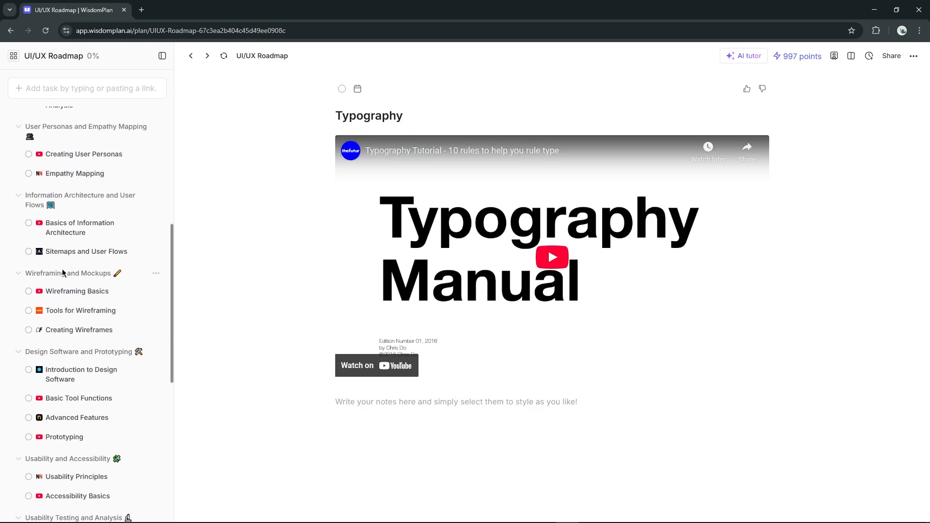
scroll(64, 286, down, 1)
click(62, 264)
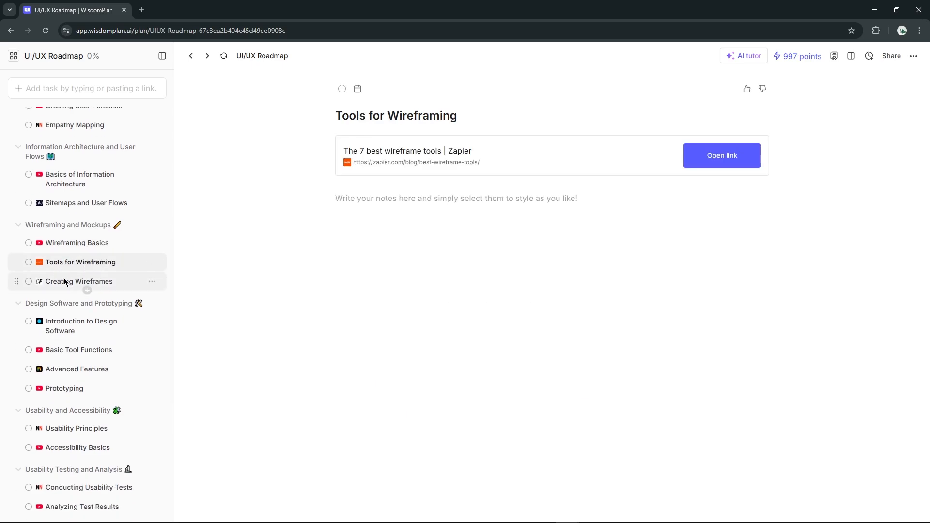
click(65, 281)
scroll(39, 272, up, 3)
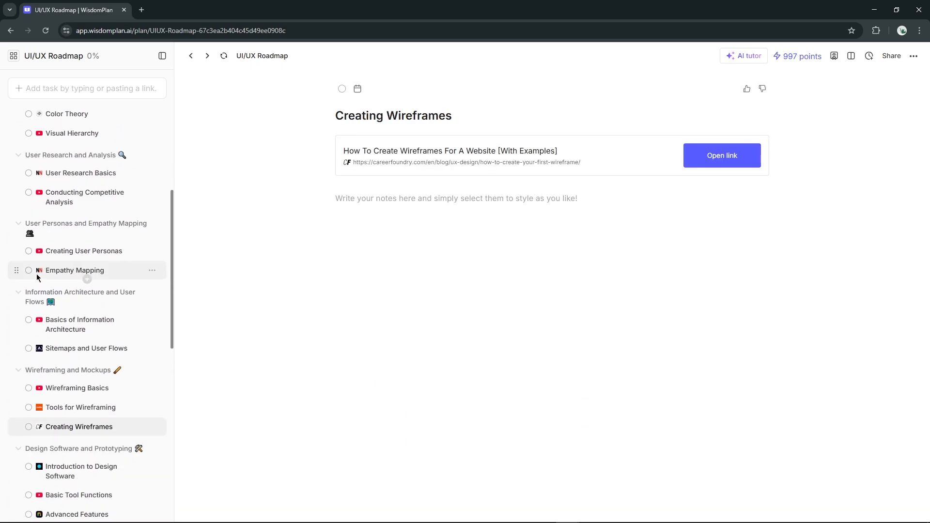
scroll(38, 277, up, 7)
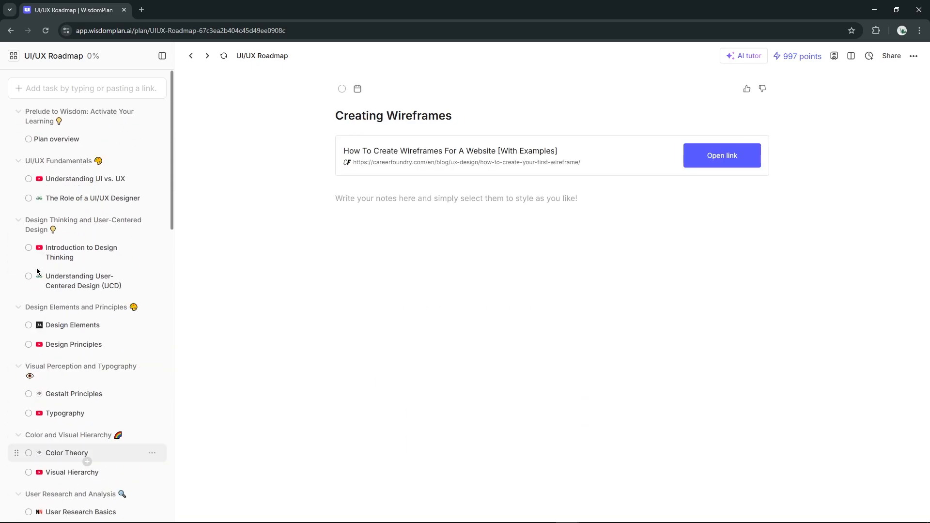
Mark the UI/UX Fundamentals and Design Thinking tasks as complete and check the options for The Role of a UI/UX Designer
click(28, 179)
click(28, 198)
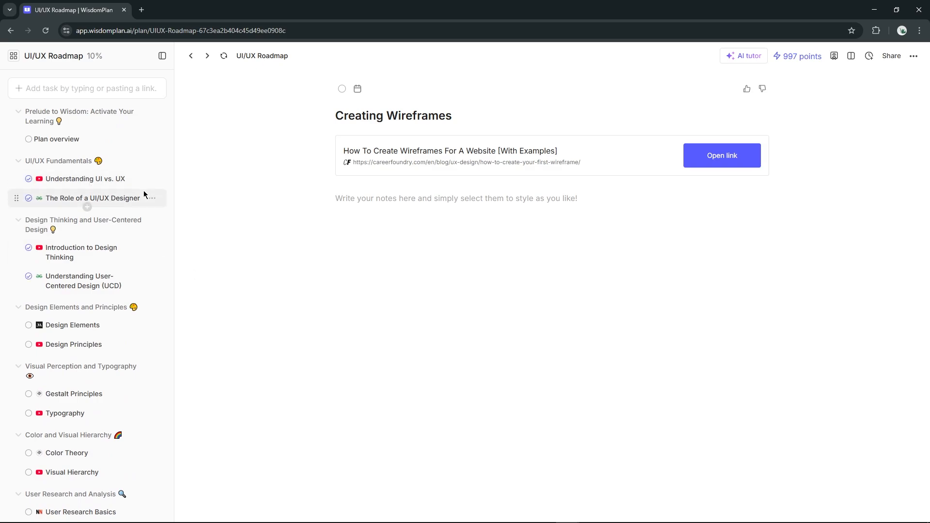
click(154, 199)
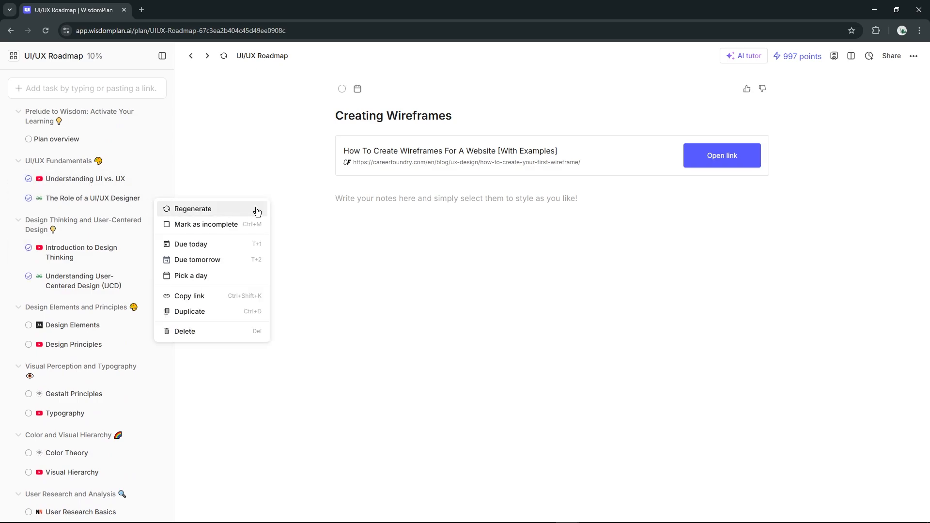
click(340, 295)
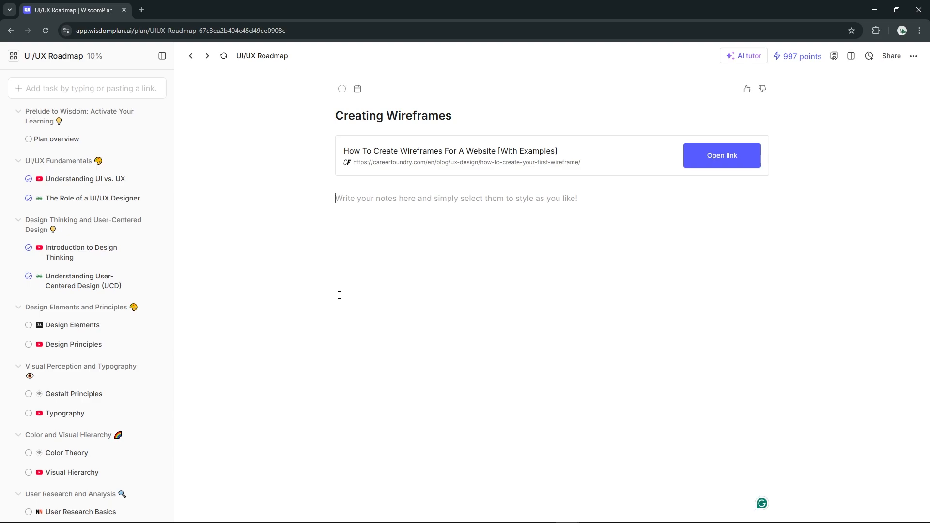
From the Prototyping task, ask the AI tutor "Can you explaining basic need of prototyping" and close the chat
scroll(93, 266, down, 3)
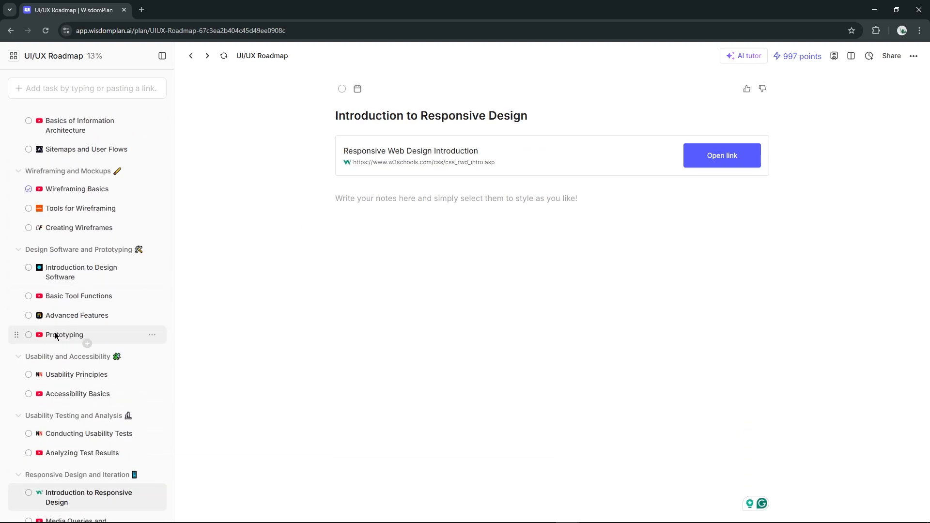
click(56, 336)
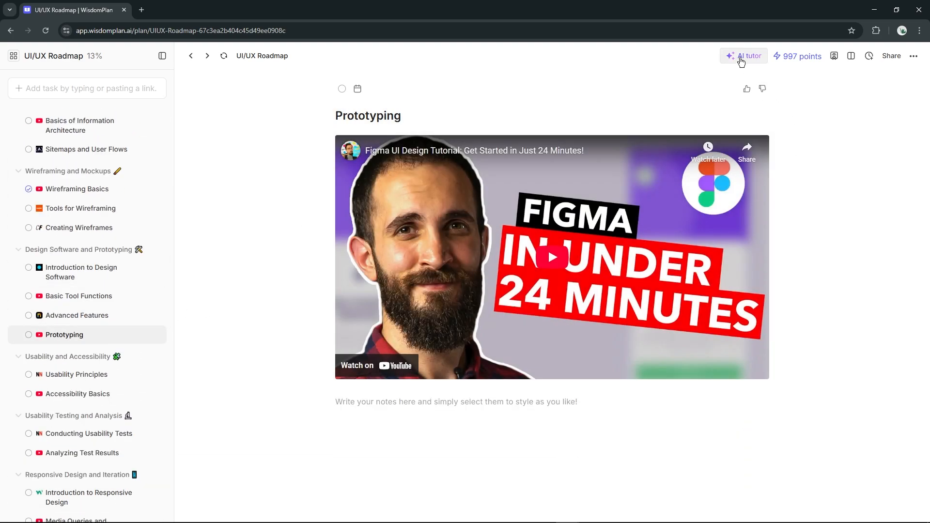
click(742, 57)
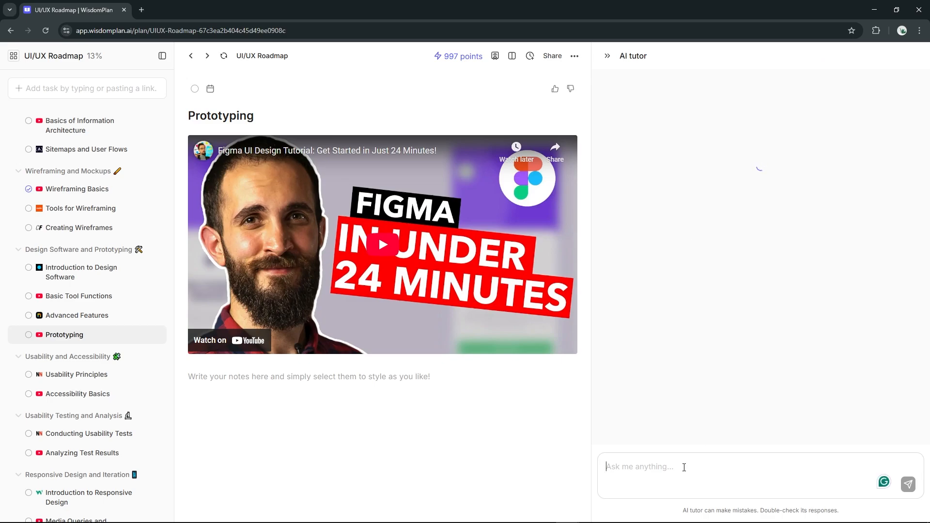
click(684, 467)
text(Can you explaining basi)
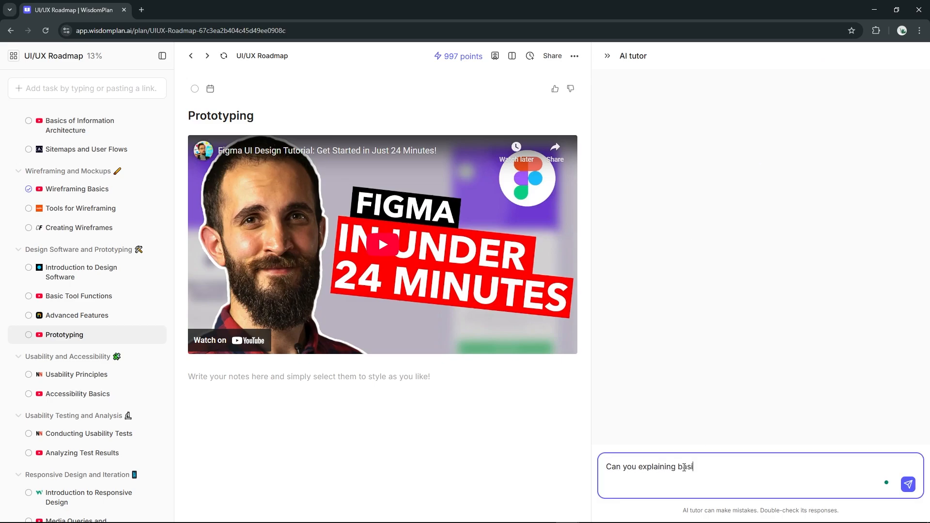
text(c need of prototyping)
key(Return)
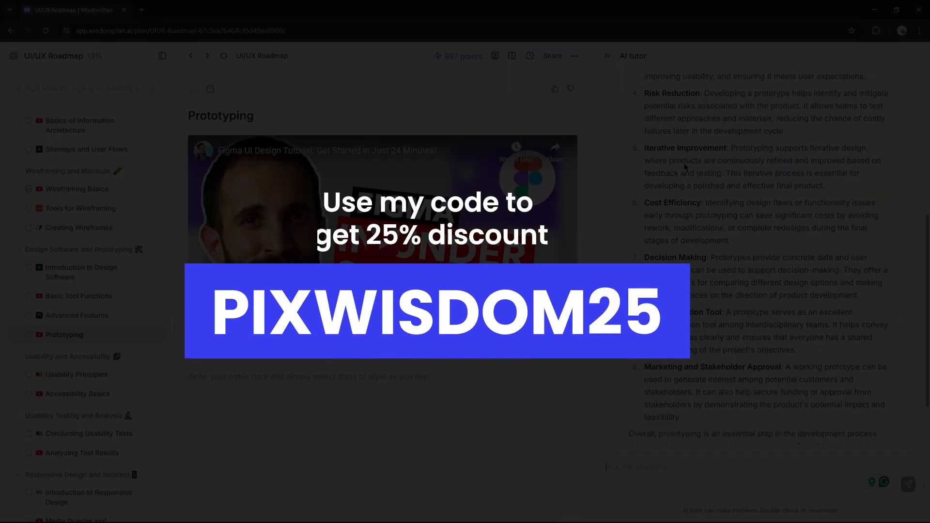
click(607, 56)
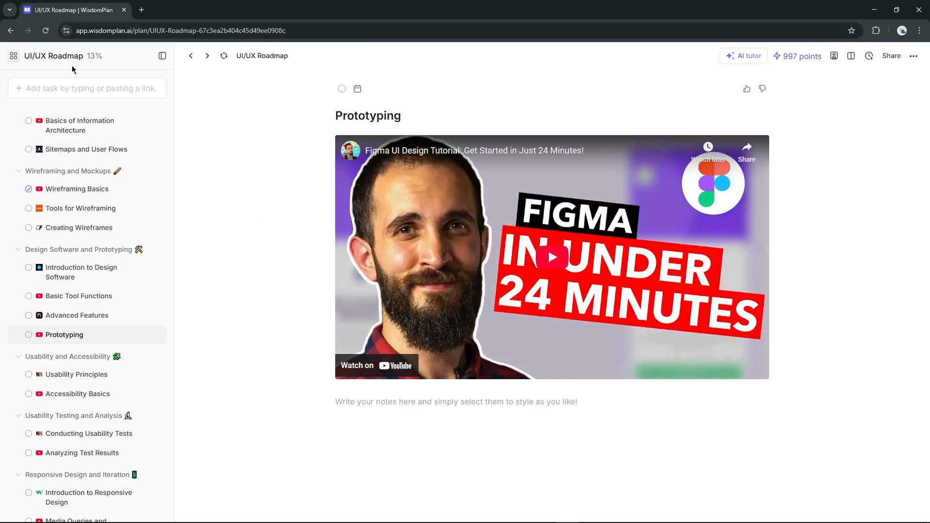
click(14, 56)
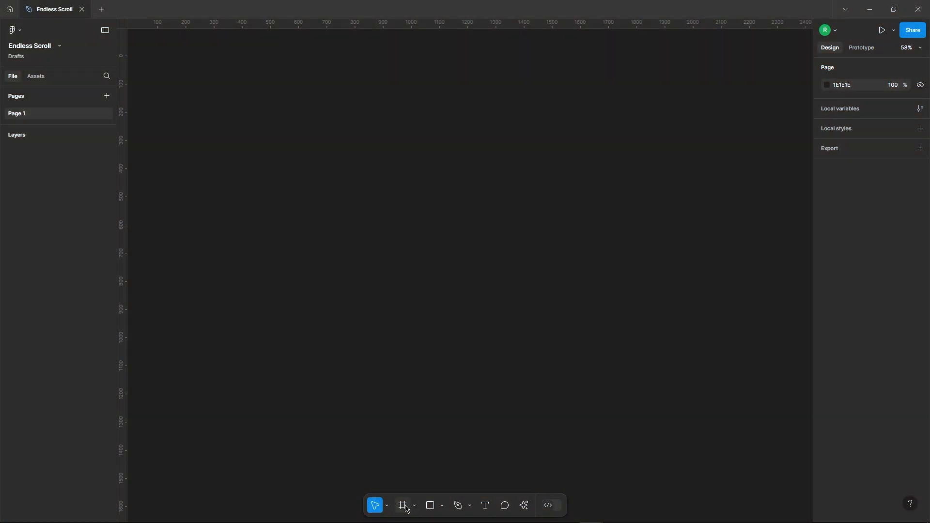
In Figma's Endless Scroll file, create a 1440 × 1024 desktop frame and set its fill to 0B0C0F
key(f)
click(839, 179)
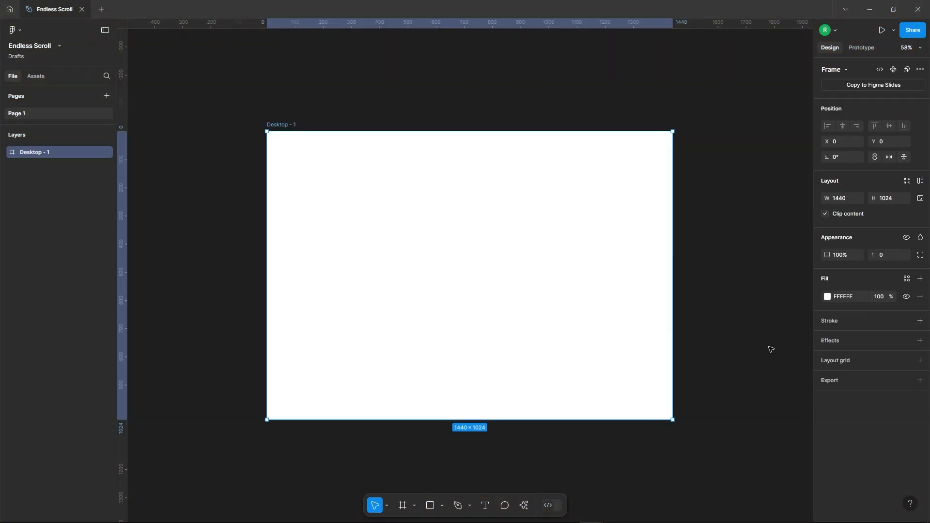
click(827, 297)
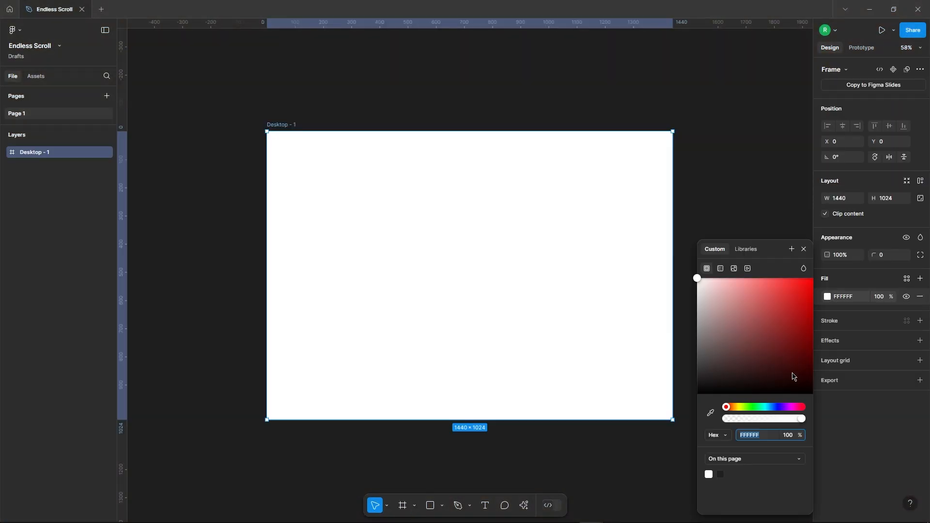
click(775, 409)
click(725, 387)
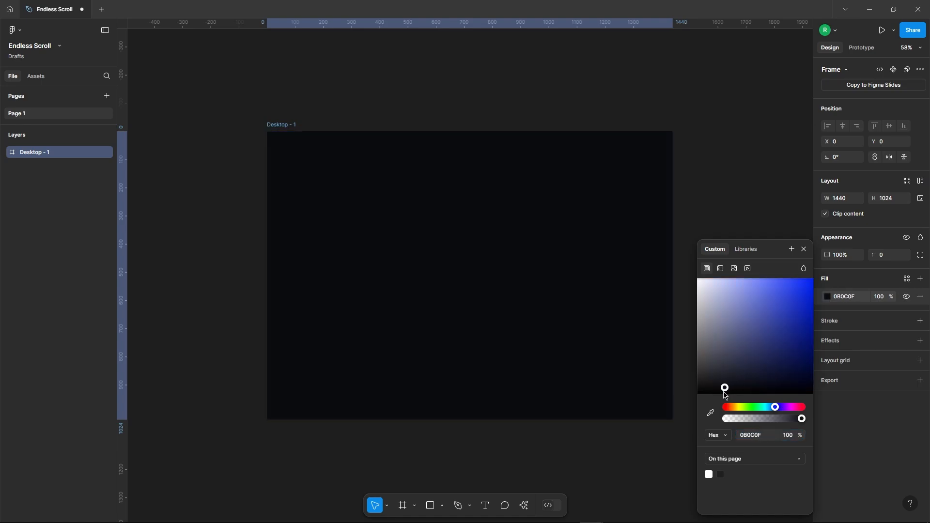
click(332, 116)
Draw a rectangle, set its size to 280 × 390 and move it outside the desktop frame, to its right
scroll(333, 116, down, 3)
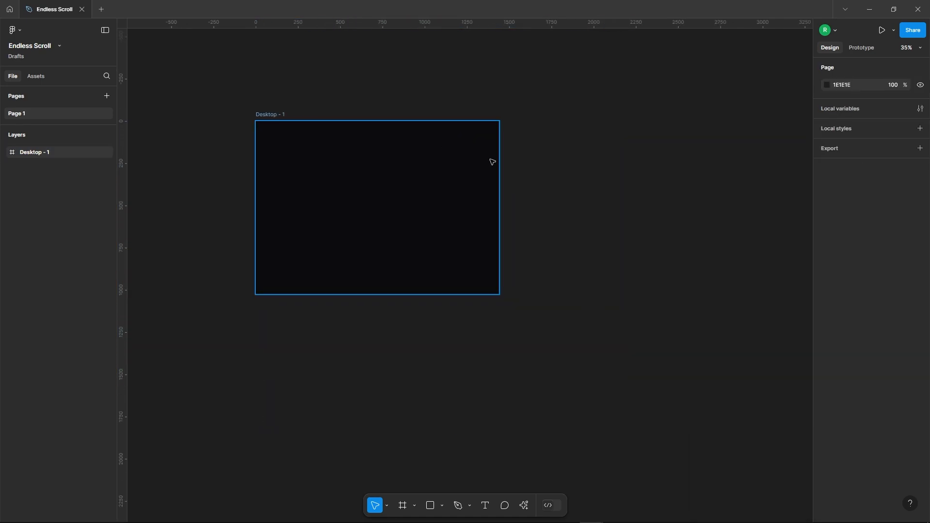
click(430, 506)
drag(393, 189, 411, 218)
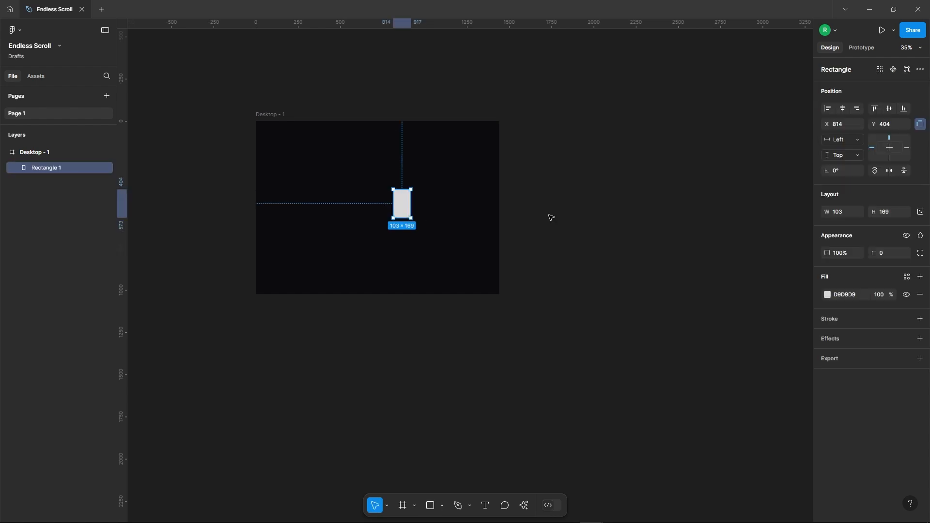
click(861, 214)
text(280)
key(Return)
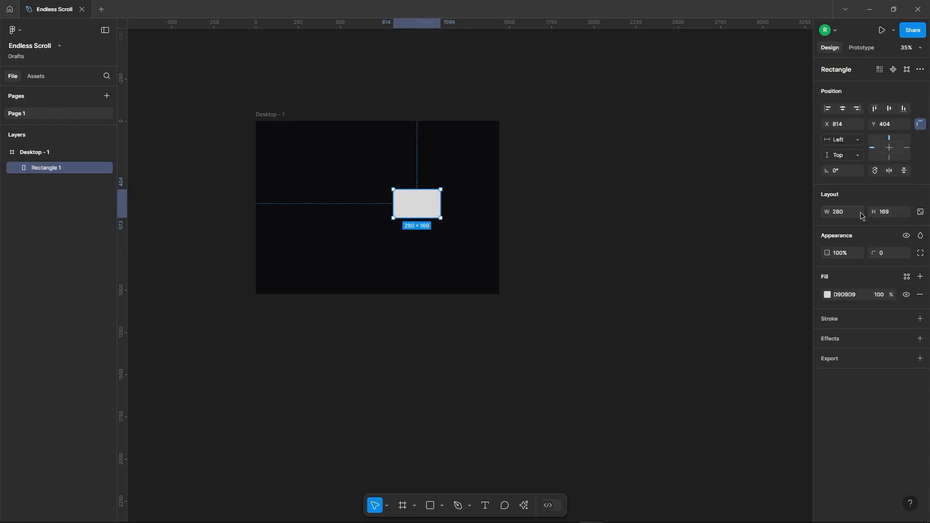
click(891, 213)
text(390)
key(Return)
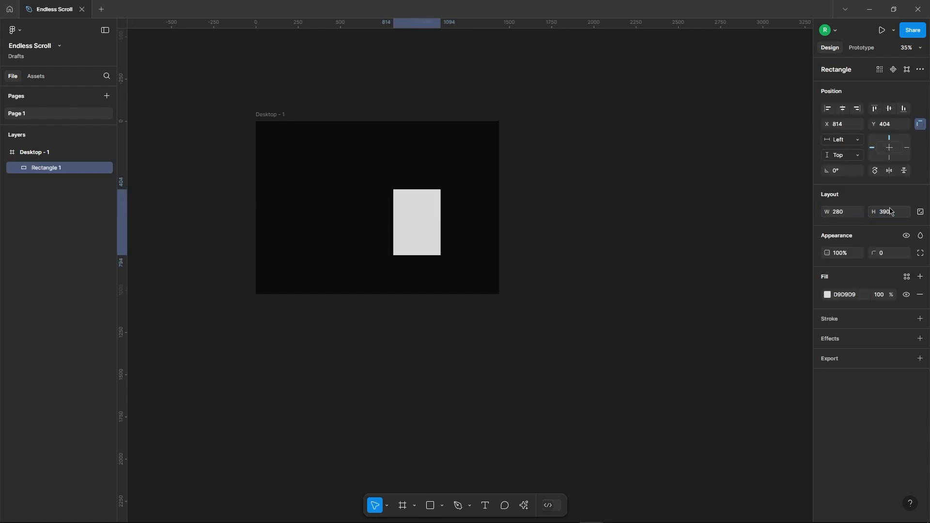
drag(422, 226, 578, 214)
Run the Lummi plugin with the rectangle selected and search its photos for "portrait"
scroll(722, 173, up, 5)
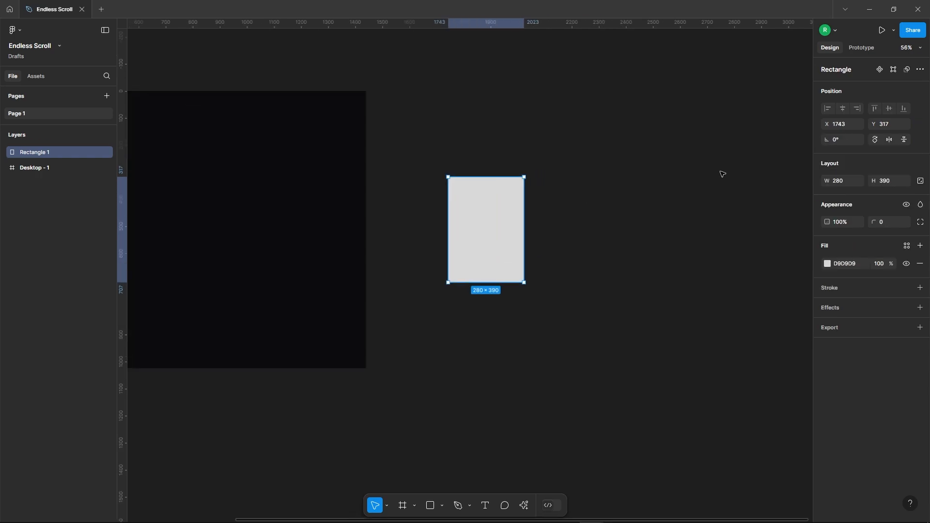
click(521, 507)
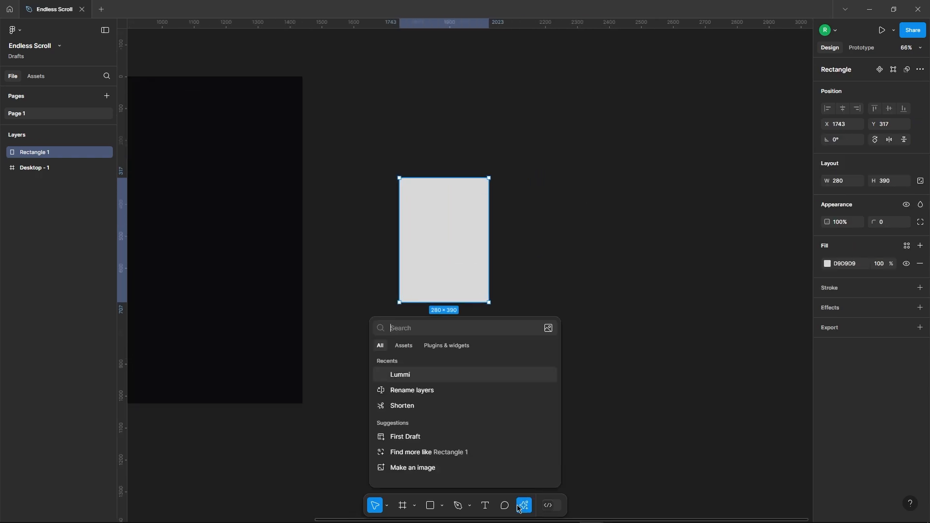
click(446, 345)
click(420, 367)
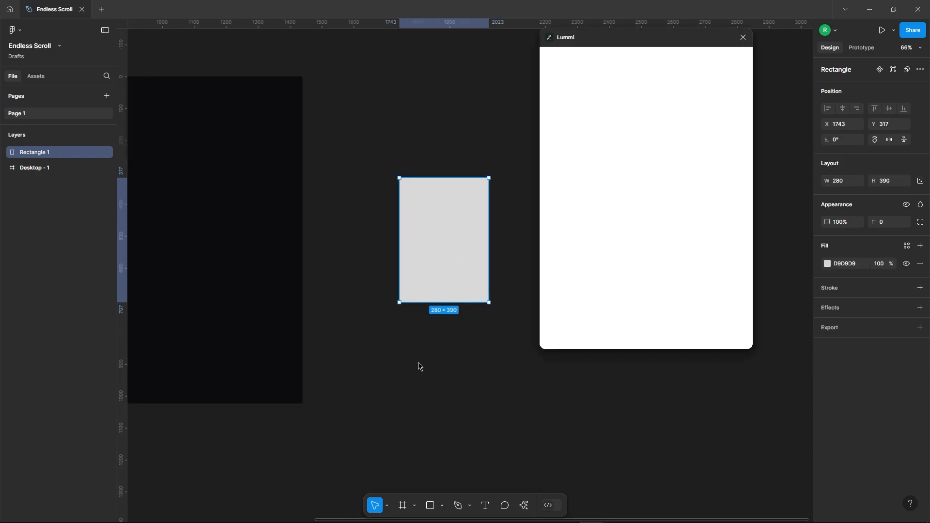
click(596, 80)
text(portrait)
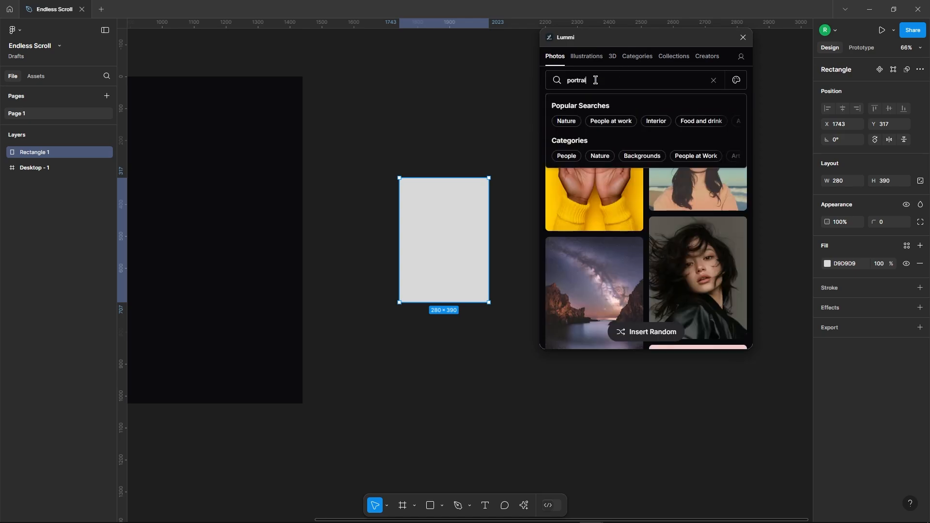
key(Return)
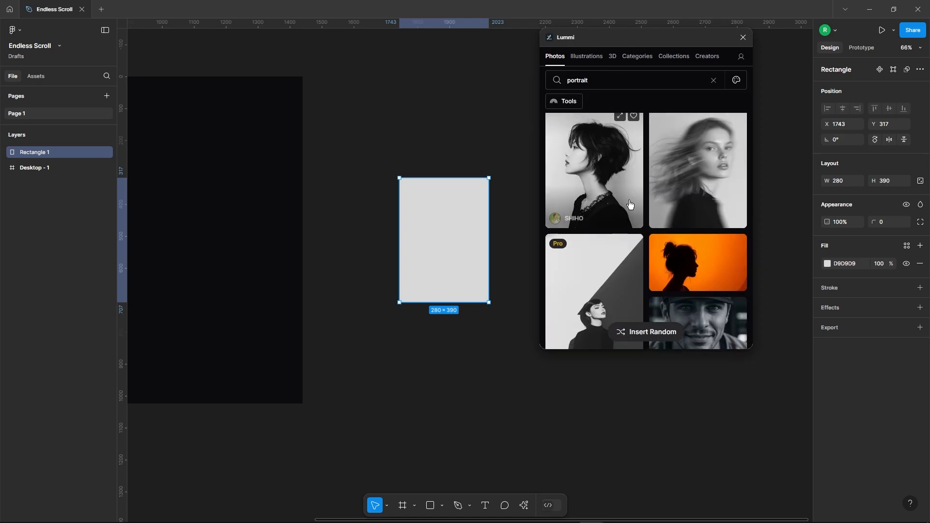
Fill the rectangle with the "Artistic Woman Portrait" photo and remove its D9D9D9 fill
scroll(644, 199, down, 10)
scroll(644, 199, up, 2)
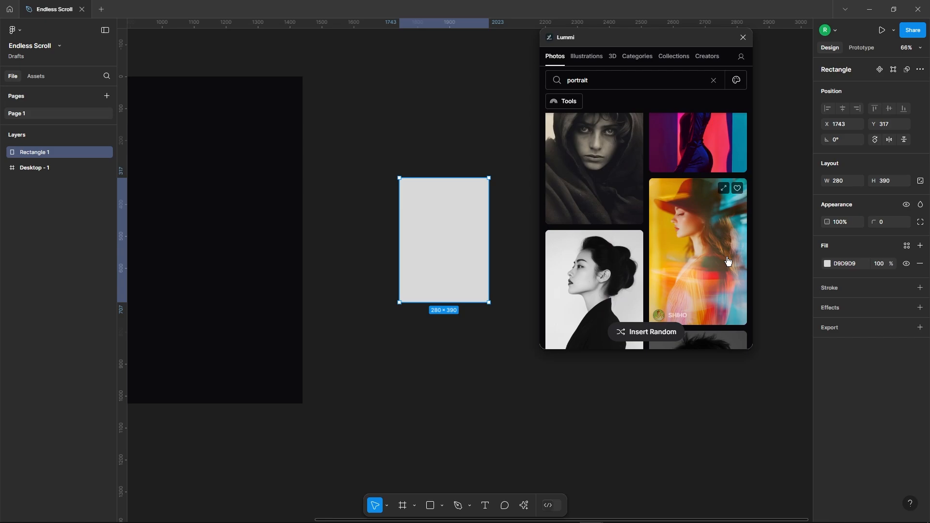
click(726, 189)
scroll(277, 160, down, 3)
scroll(422, 176, up, 3)
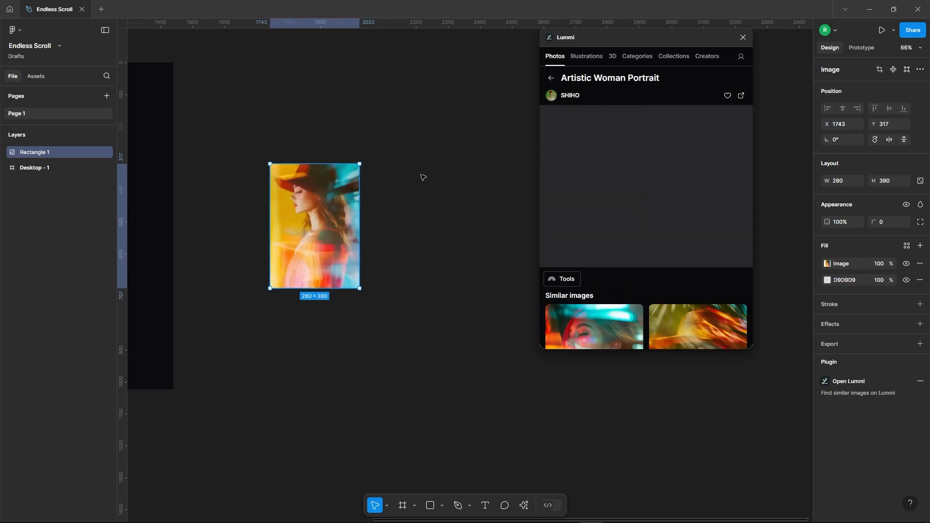
click(920, 280)
Duplicate the portrait rectangle five times horizontally to form an evenly spaced row of six images
scroll(251, 181, down, 3)
scroll(347, 199, up, 2)
drag(260, 208, 343, 209)
key(ctrl+d)
key(ctrl+d)
key(ctrl+d)
key(ctrl+d)
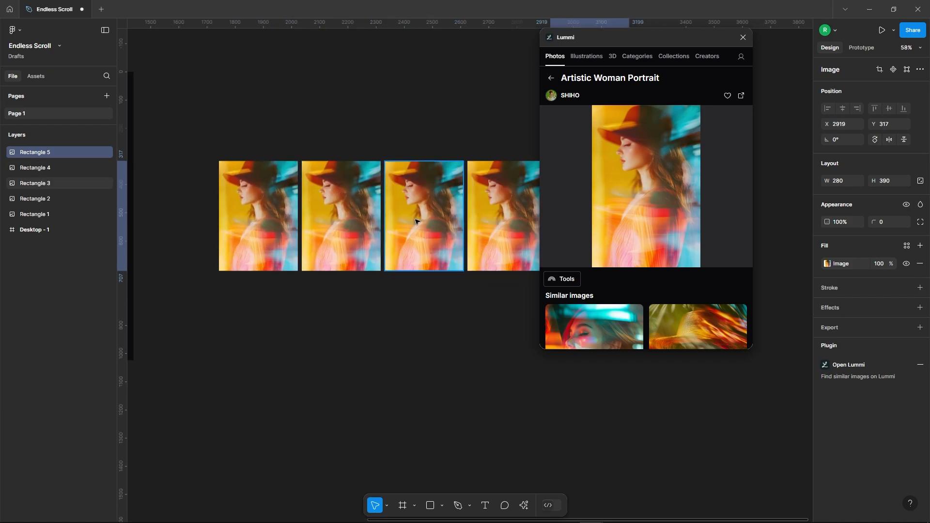
Replace the photos in the five duplicated rectangles with different colourful portraits of women from Lummi and close the plugin
scroll(326, 201, down, 5)
scroll(300, 201, up, 2)
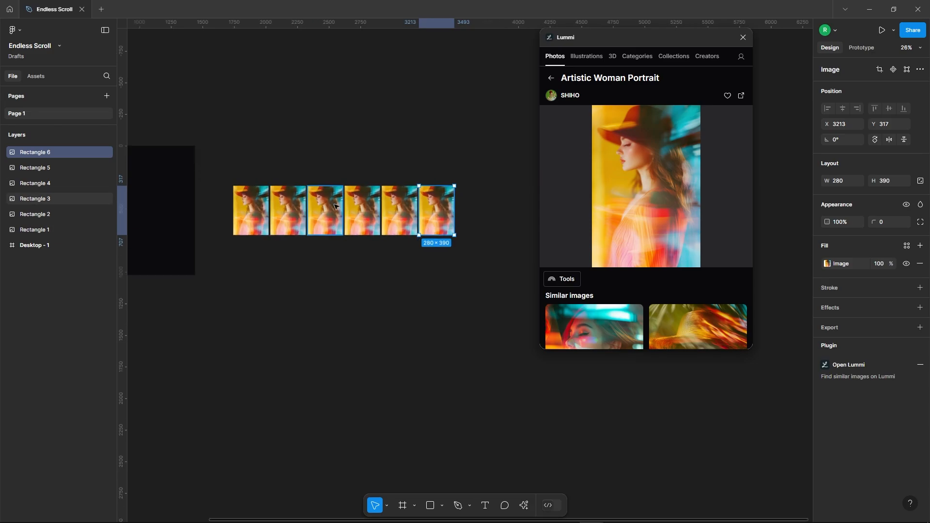
scroll(288, 186, up, 3)
click(284, 240)
scroll(704, 210, down, 5)
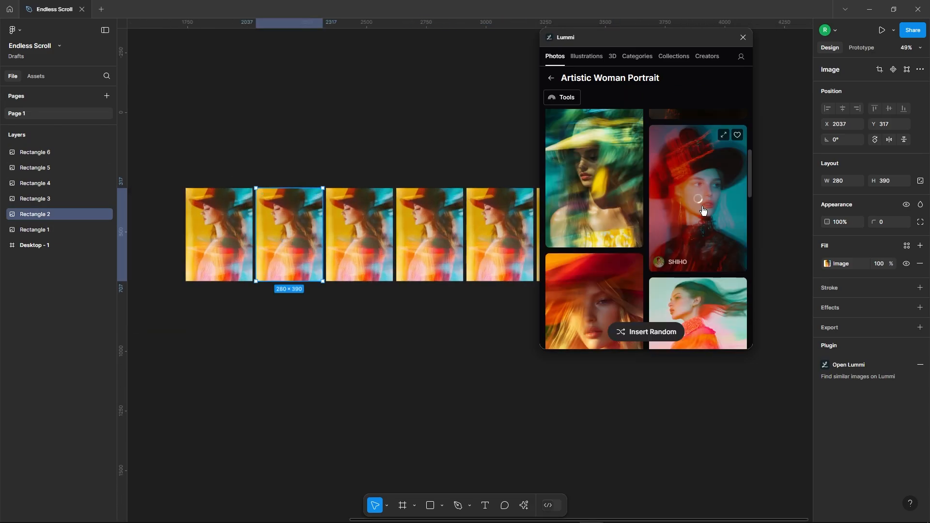
click(705, 264)
click(698, 233)
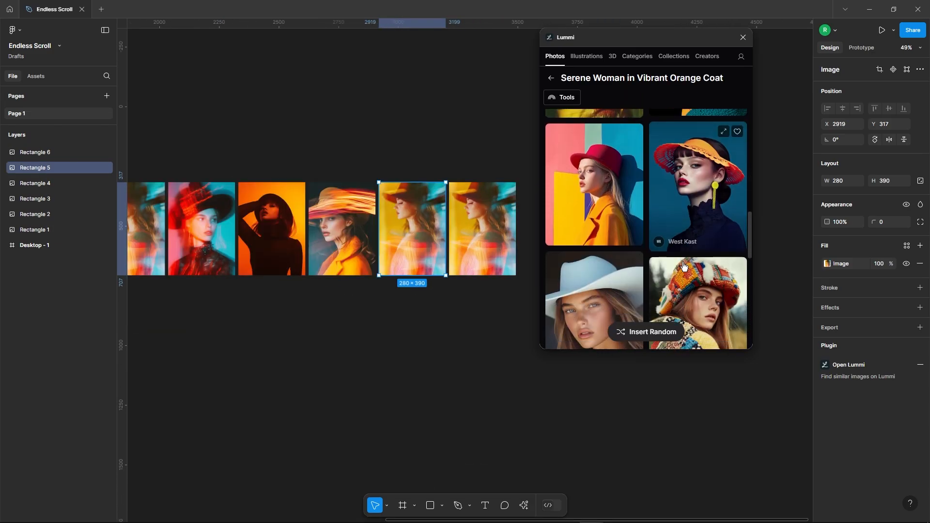
click(683, 265)
scroll(644, 265, down, 3)
click(601, 268)
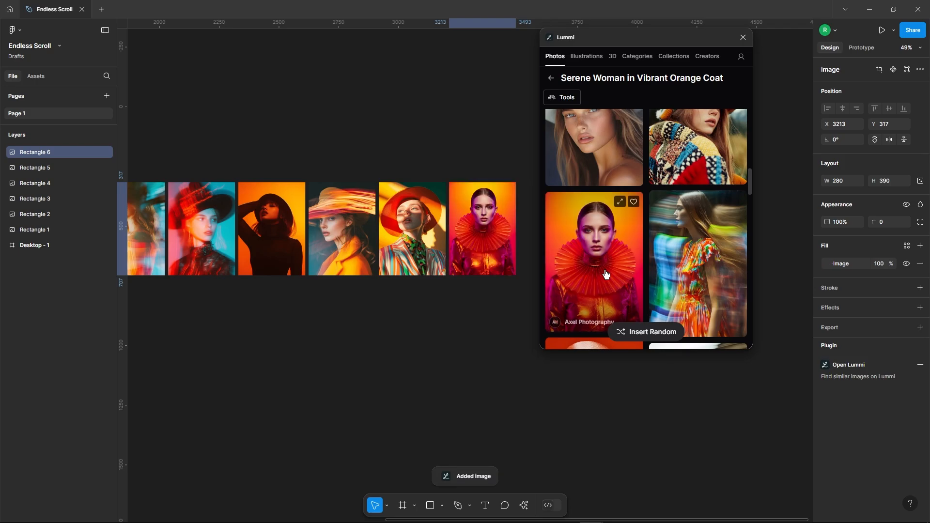
click(474, 140)
click(743, 37)
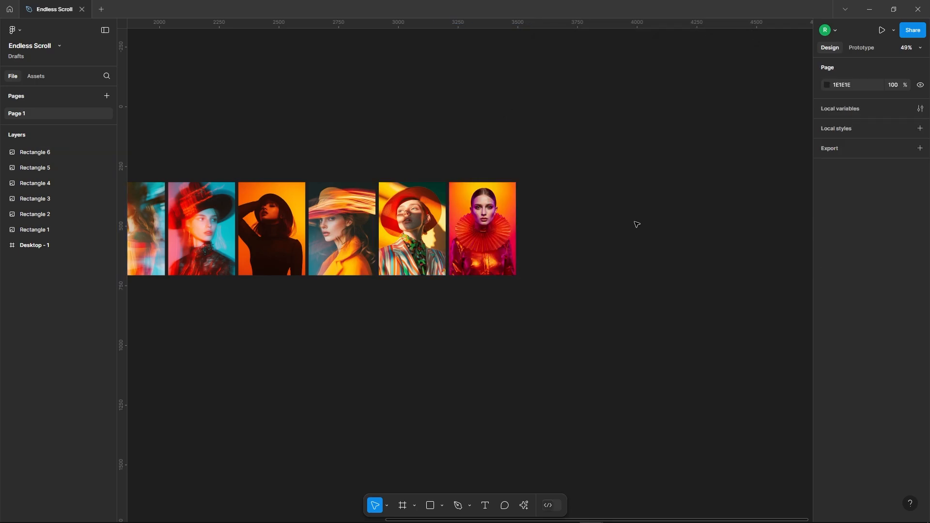
Select all six portrait images and set their horizontal spacing to 30
scroll(670, 183, down, 3)
drag(266, 147, 604, 293)
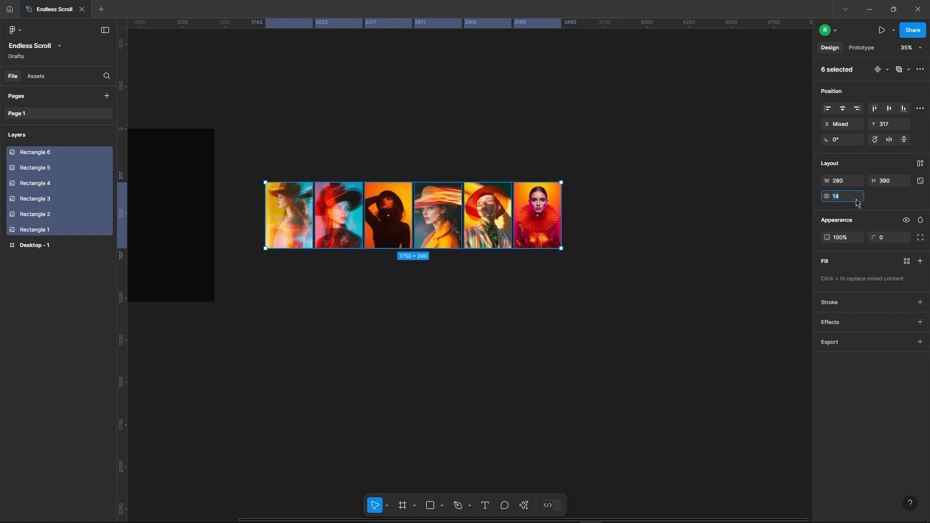
key(Return)
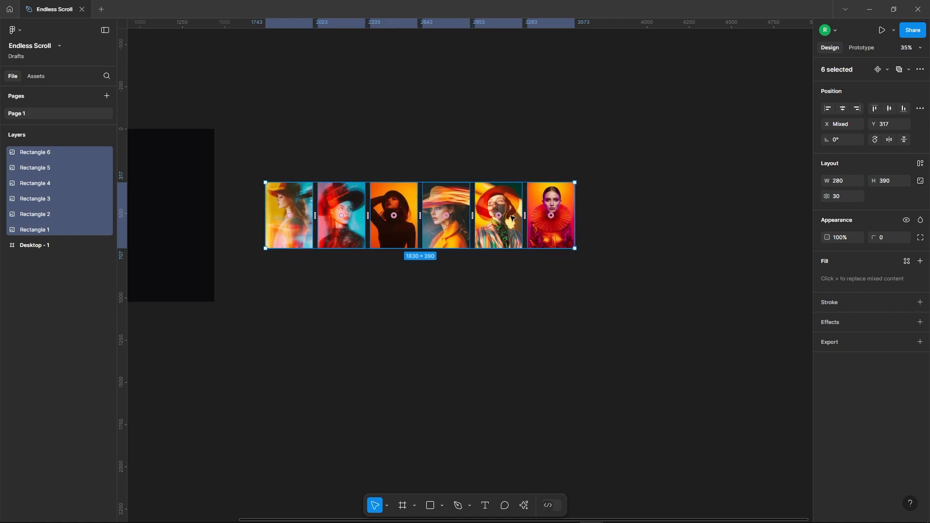
Copy the row of six portrait images and paste it on the empty canvas to the right of the original row
scroll(243, 195, down, 1)
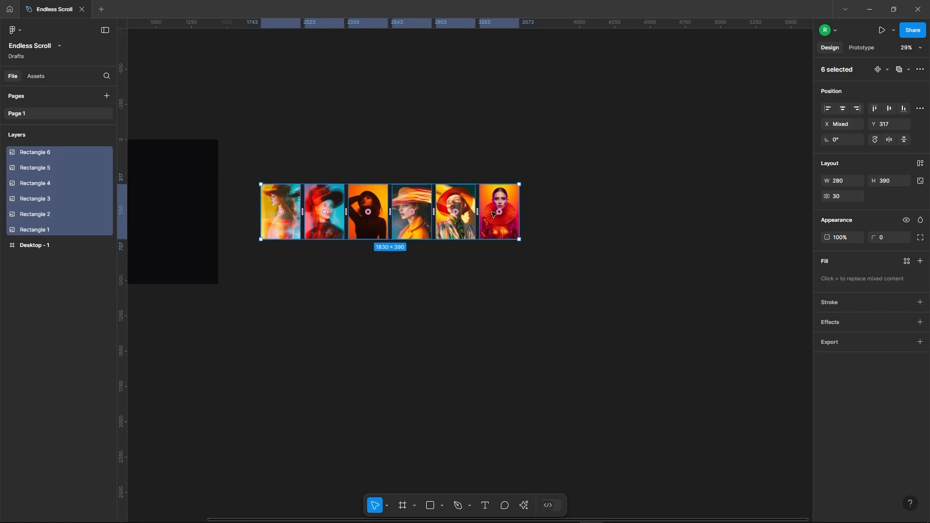
right_click(292, 197)
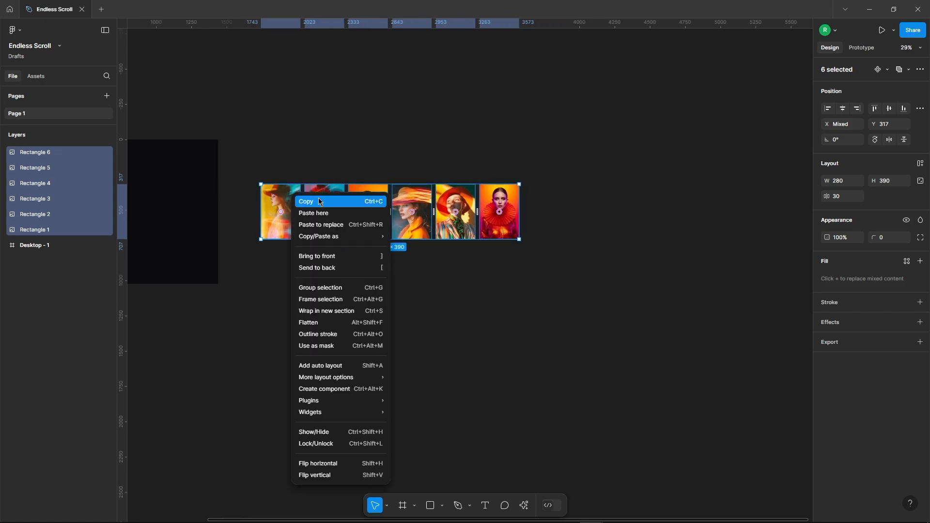
key(Escape)
click(598, 183)
right_click(565, 187)
click(606, 194)
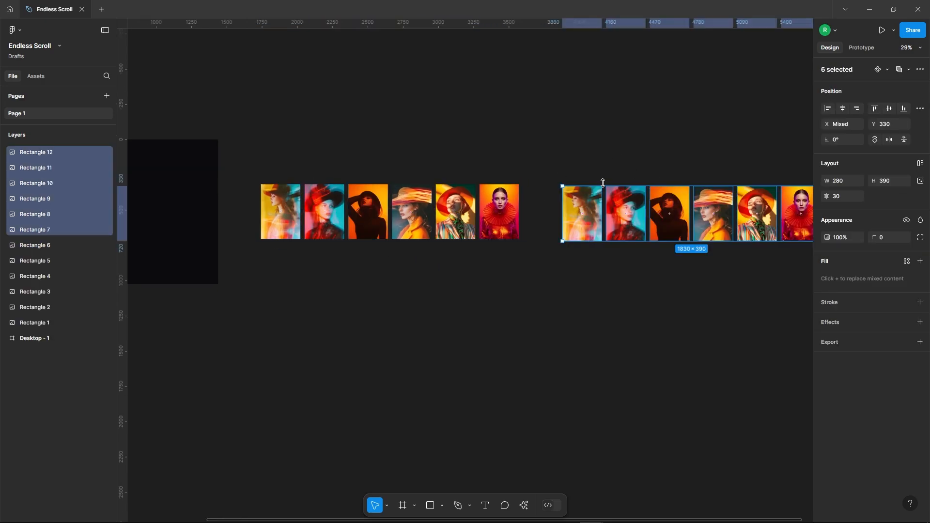
Move the copied row of six portraits beside the original row, aligned at Y 317 with a 30 px gap
scroll(454, 231, down, 3)
scroll(709, 262, up, 2)
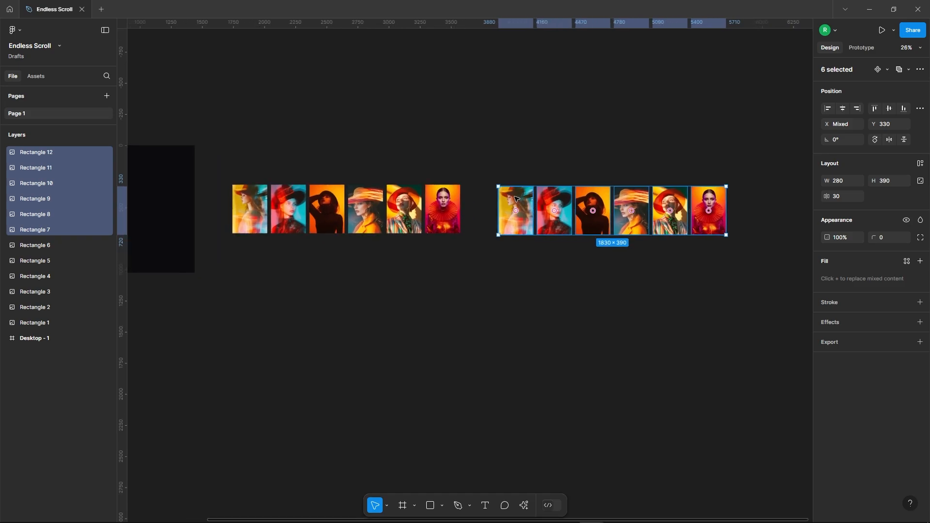
drag(516, 199, 490, 200)
Select all twelve portrait images and wrap them together in a new frame
click(224, 170)
drag(226, 144, 722, 276)
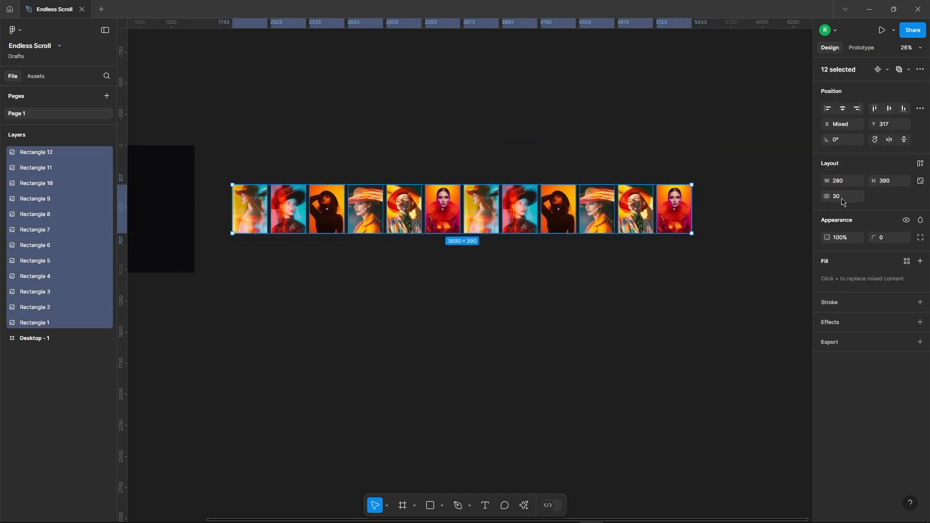
right_click(442, 194)
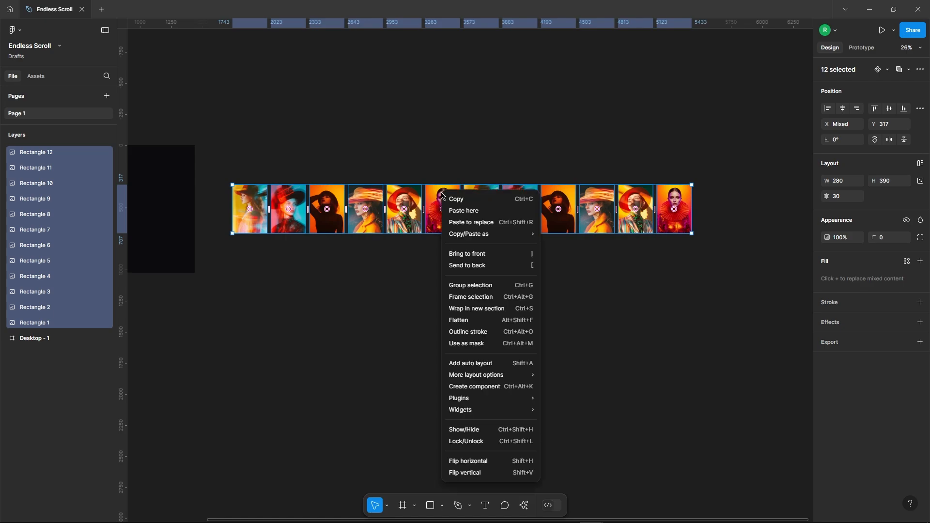
click(465, 297)
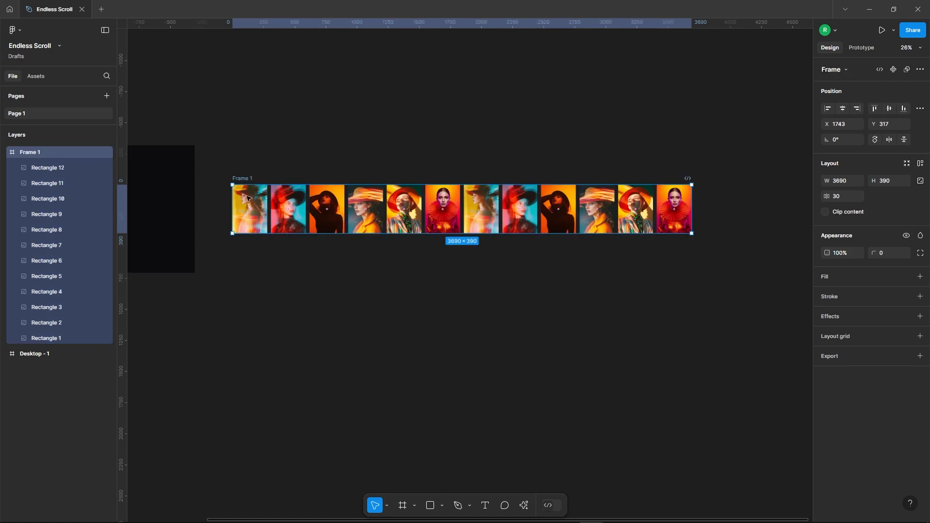
Check the desktop frame's width, then set the image frame's width to 1440 to match it
click(548, 116)
scroll(692, 127, down, 3)
scroll(429, 134, up, 3)
click(272, 179)
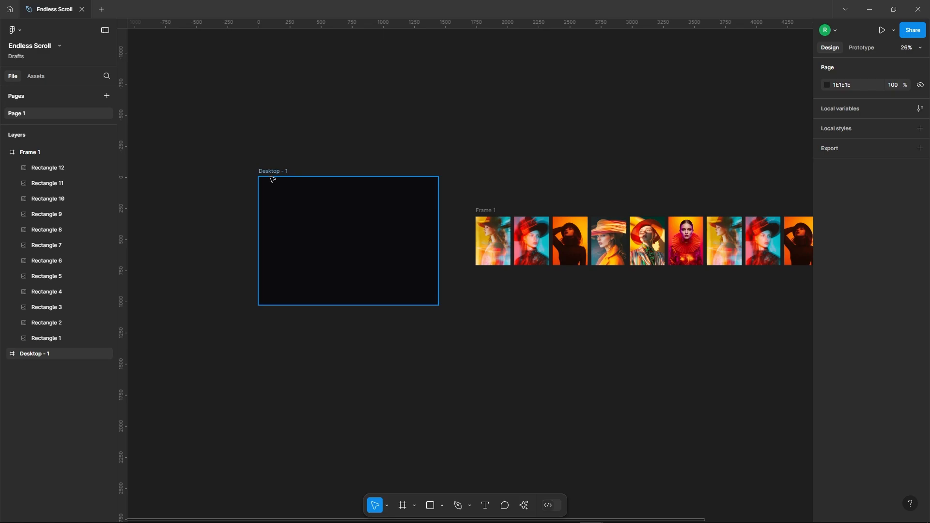
click(272, 179)
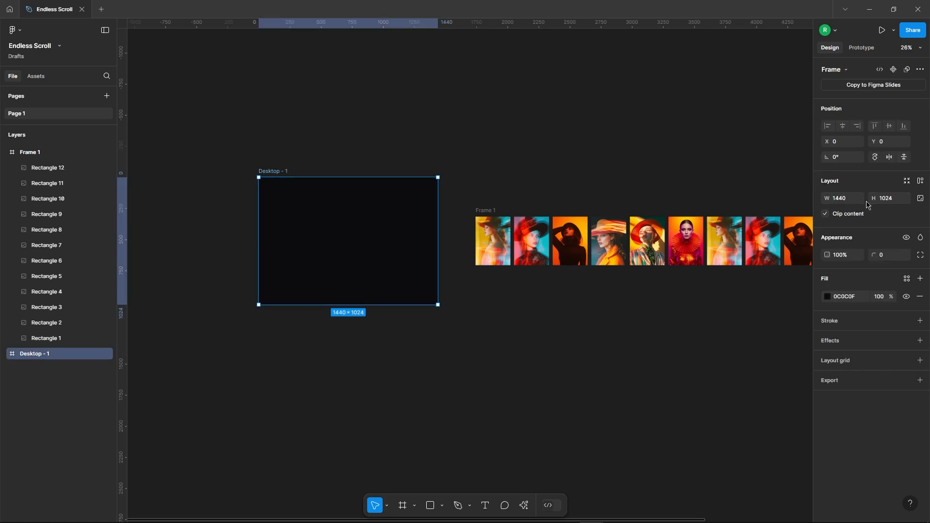
click(486, 211)
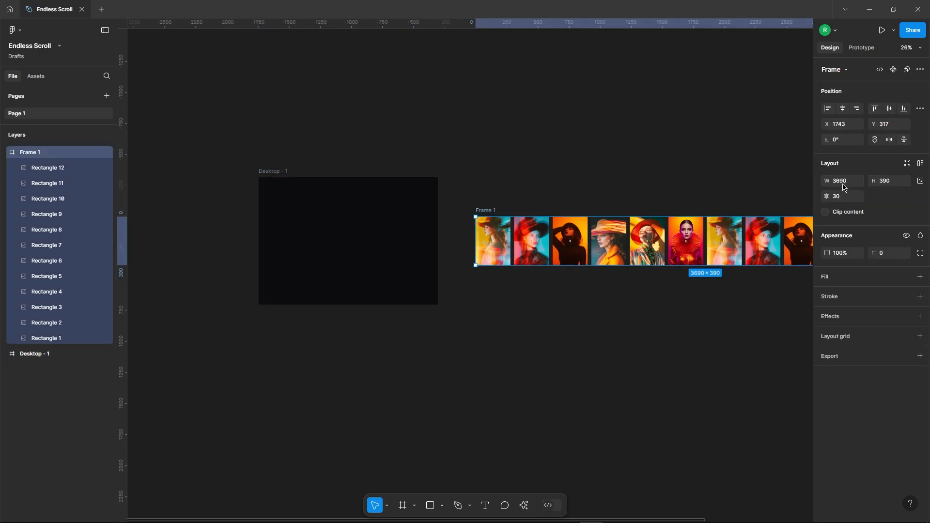
click(848, 185)
text(1440)
key(Return)
Select all twelve images inside Frame 1 and shift them 200 px left within the frame
scroll(678, 225, up, 4)
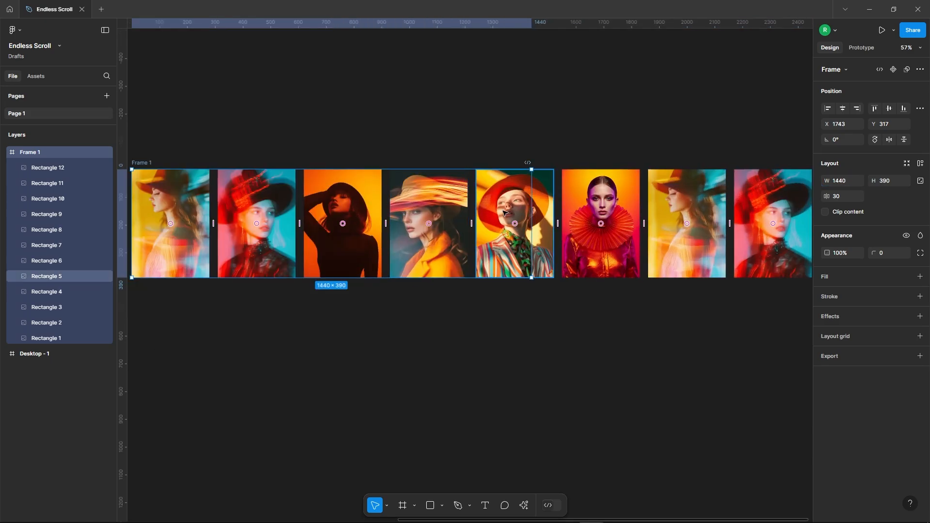
scroll(646, 190, down, 3)
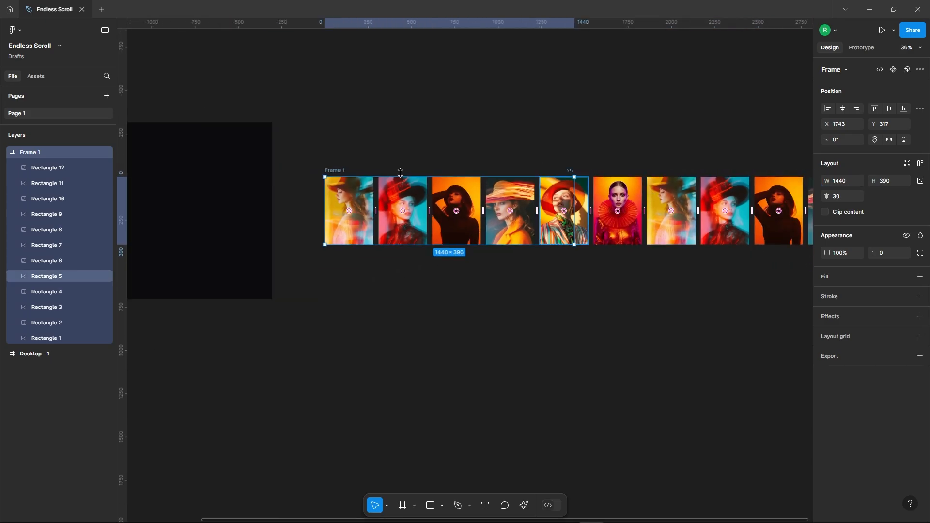
click(47, 170)
shift+click(46, 339)
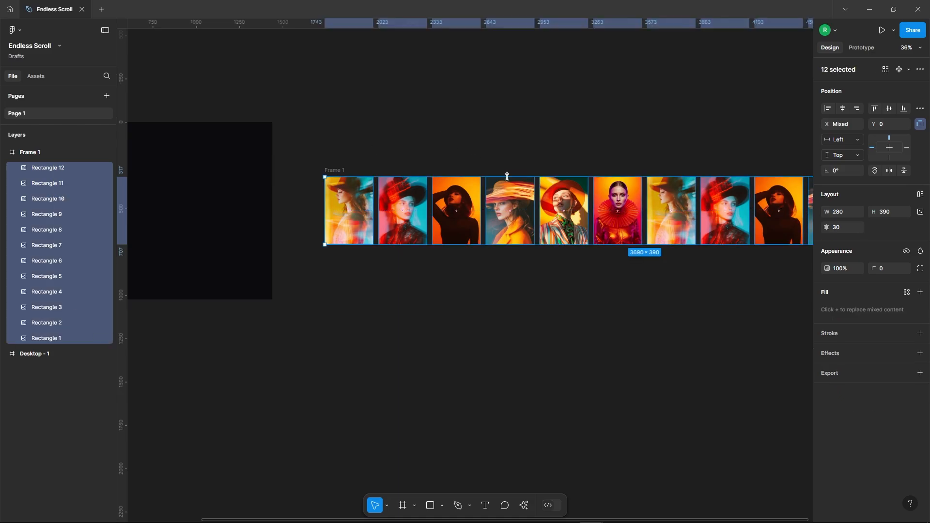
key(shift+Left)
key(shift+Left)
key(shift+Left)
key(shift+Left)
key(shift+Left)
key(shift+Left)
key(shift+Left)
key(shift+Left)
key(shift+Left)
key(shift+Left)
key(shift+Left)
key(shift+Left)
key(shift+Left)
key(shift+Left)
key(shift+Left)
key(shift+Left)
key(shift+Left)
key(shift+Left)
key(shift+Left)
key(shift+Left)
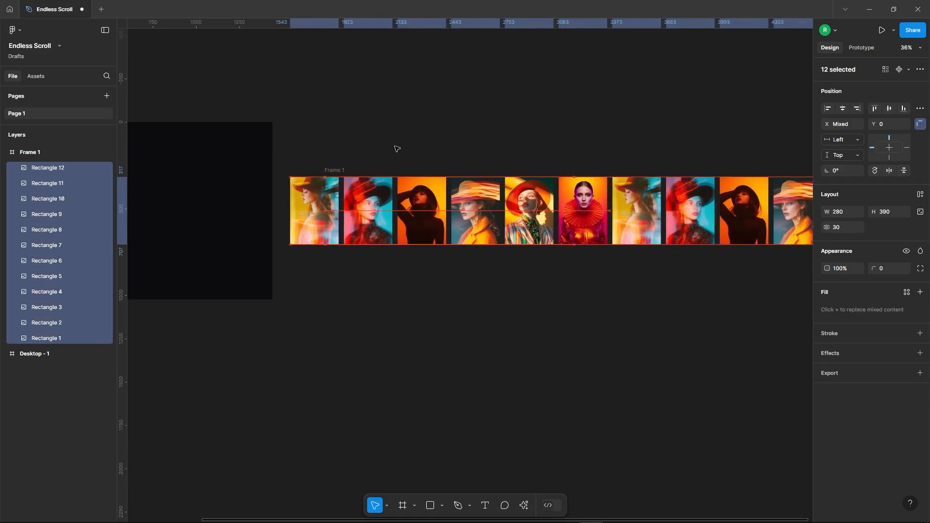
Duplicate Frame 1 directly below itself at Y 784, and move the desktop frame up clear of both image rows
click(338, 170)
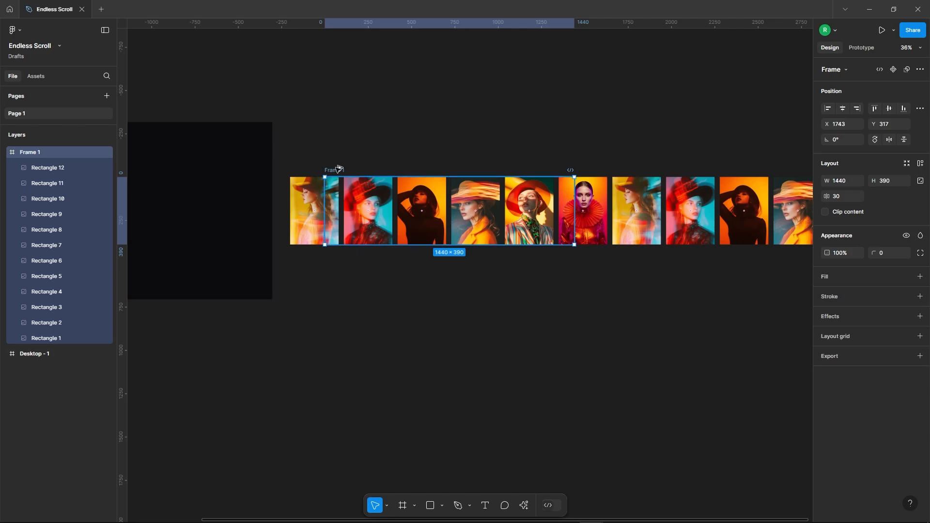
drag(338, 169, 353, 251)
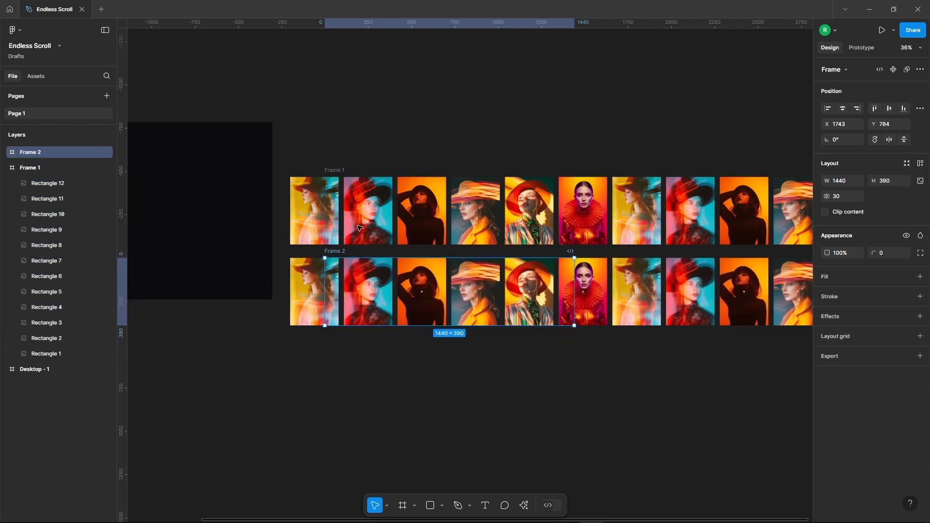
click(333, 132)
scroll(306, 190, down, 5)
click(325, 94)
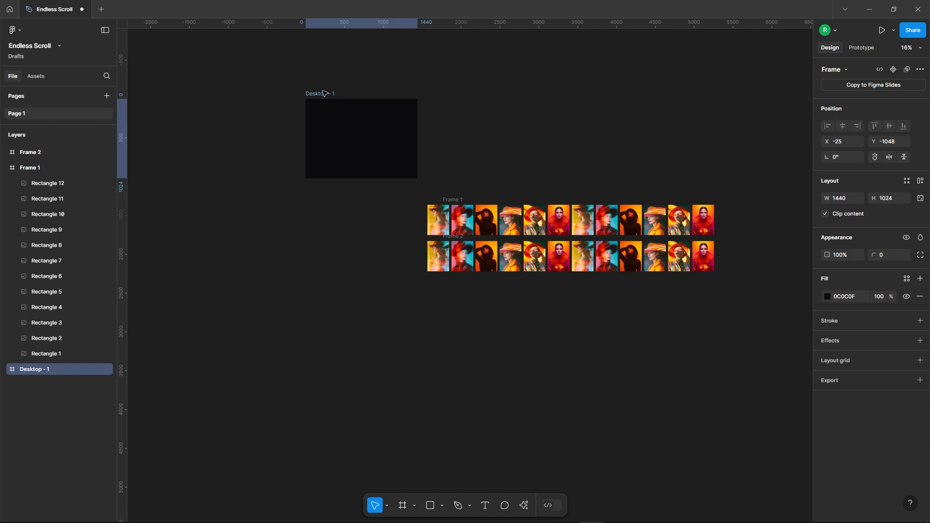
click(583, 148)
scroll(717, 210, up, 6)
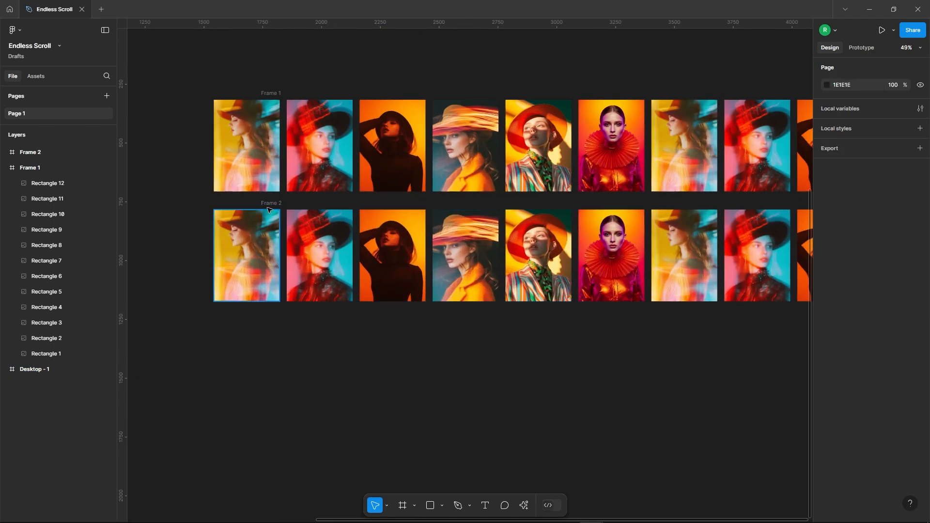
Add a vertical guide at X 1823, along the right edge of the first image in both rows
click(269, 208)
scroll(297, 210, up, 3)
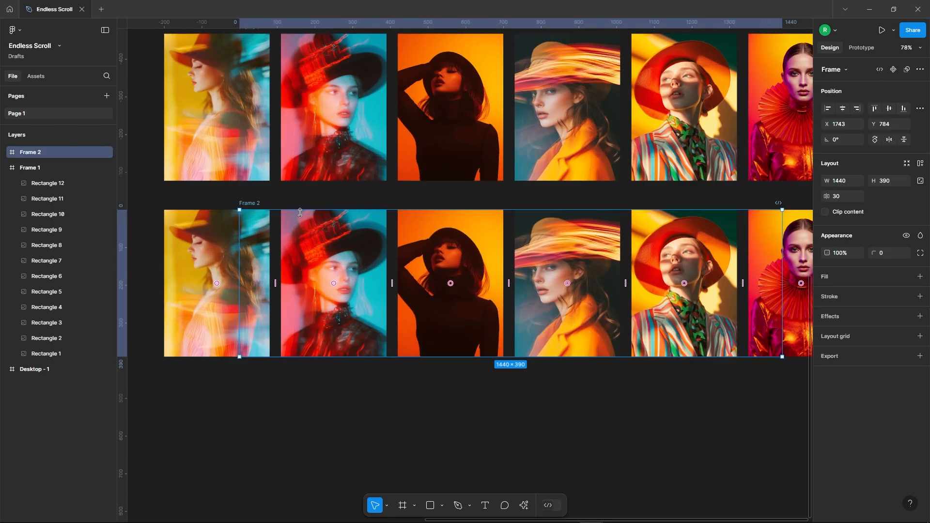
click(144, 202)
drag(125, 192, 276, 190)
scroll(269, 185, up, 10)
scroll(266, 121, up, 4)
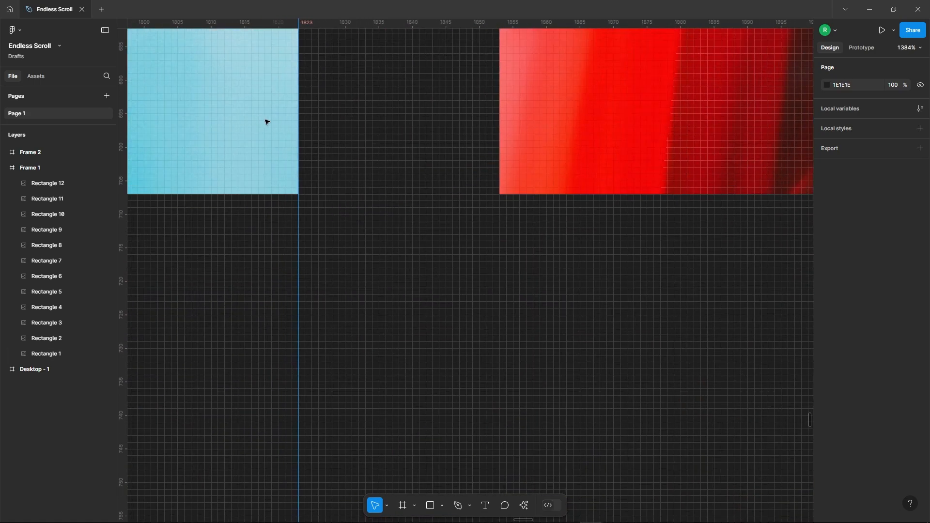
scroll(319, 154, down, 6)
scroll(305, 301, up, 4)
scroll(350, 214, down, 11)
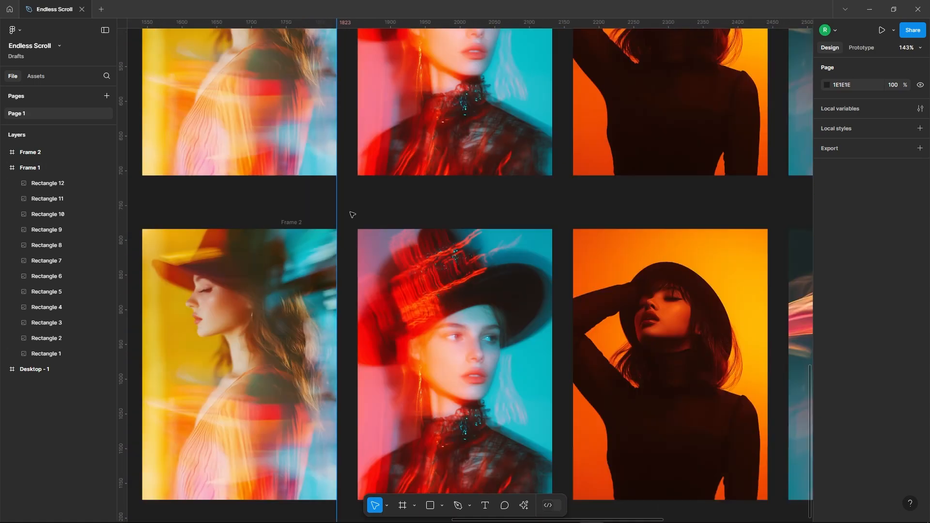
Select all twelve images inside Frame 2 and shift them left until the seventh image's right edge meets the guide at X 1823
click(324, 214)
scroll(196, 228, down, 3)
scroll(190, 239, down, 2)
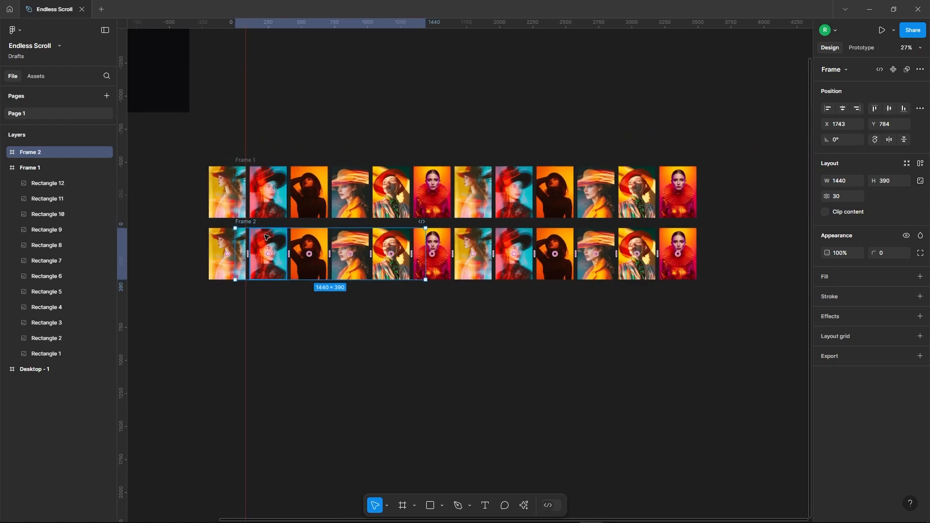
click(5, 153)
click(48, 167)
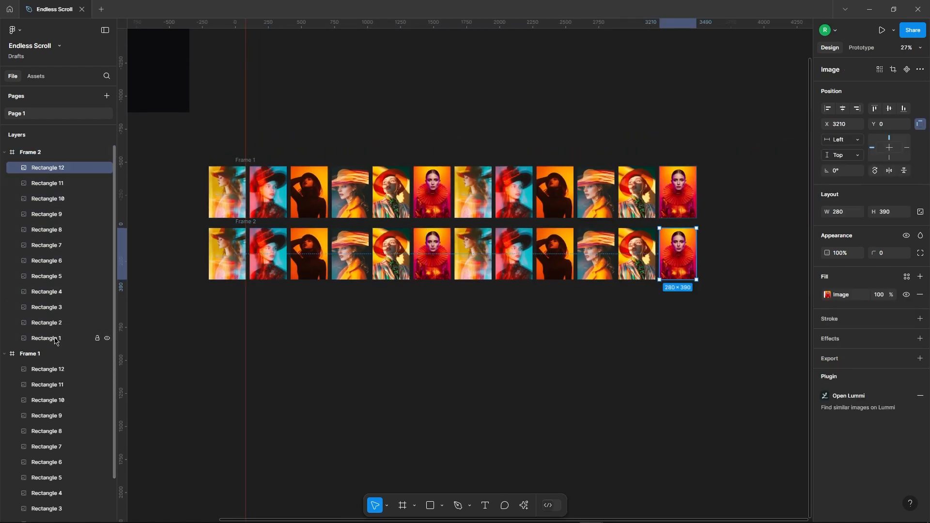
shift+click(47, 338)
key(shift+Left)
key(shift+Left)
key(shift+Left)
key(shift+Left)
key(shift+Left)
key(shift+Left)
key(shift+Left)
key(shift+Left)
key(shift+Left)
key(shift+Left)
key(shift+Left)
key(shift+Left)
key(shift+Left)
key(shift+Left)
key(shift+Left)
key(shift+Left)
key(shift+Left)
key(shift+Left)
key(shift+Left)
key(shift+Left)
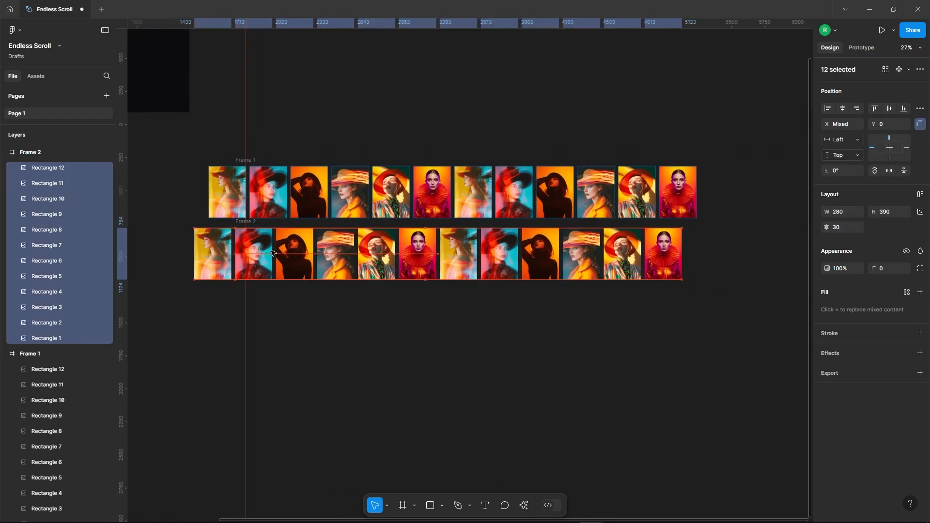
key(shift+Left)
key(shift+Left)
key(shift+Left)
key(shift+Left)
key(shift+Left)
key(shift+Left)
key(shift+Left)
key(shift+Left)
key(shift+Left)
key(shift+Left)
key(shift+Left)
key(shift+Left)
key(shift+Left)
key(shift+Left)
key(shift+Left)
key(shift+Left)
key(shift+Left)
key(shift+Left)
key(shift+Left)
key(shift+Left)
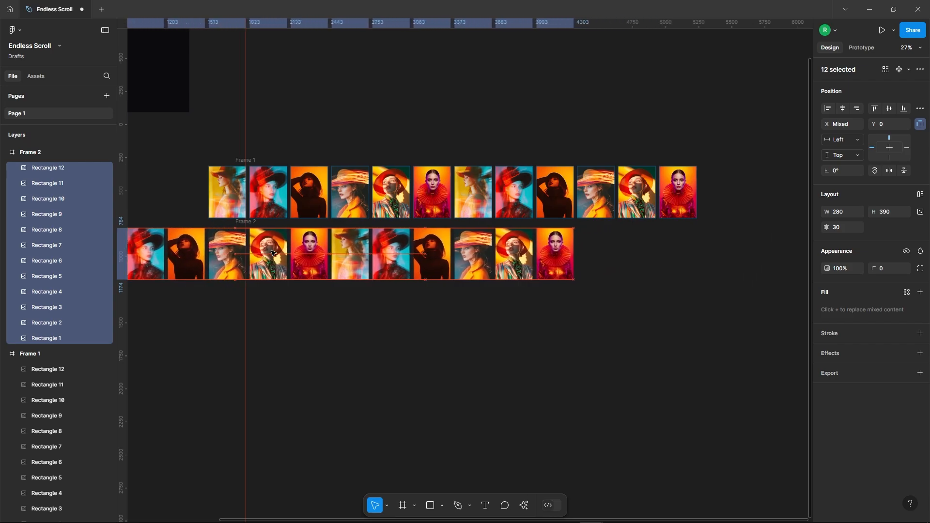
key(shift+Left)
key(shift+Left)
key(shift+Left)
key(shift+Left)
key(shift+Left)
key(shift+Left)
key(shift+Left)
key(shift+Left)
key(shift+Left)
key(shift+Left)
key(shift+Left)
key(shift+Left)
key(shift+Left)
key(shift+Left)
key(shift+Left)
key(shift+Left)
key(shift+Left)
key(shift+Left)
key(shift+Left)
key(shift+Left)
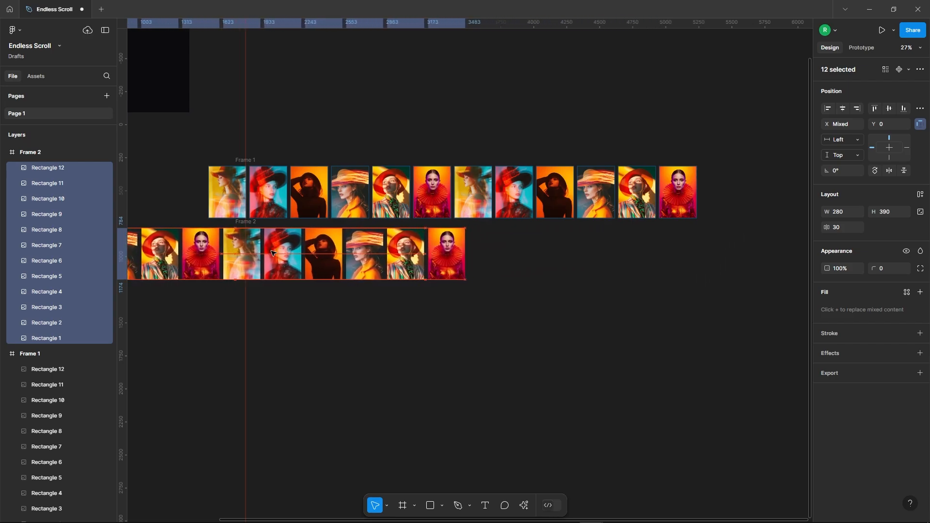
scroll(347, 270, up, 10)
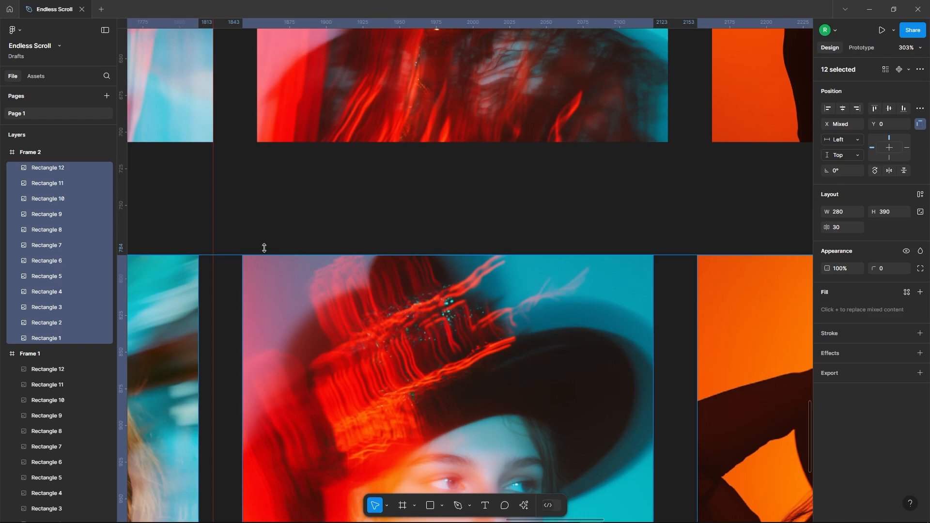
scroll(193, 238, left, 2)
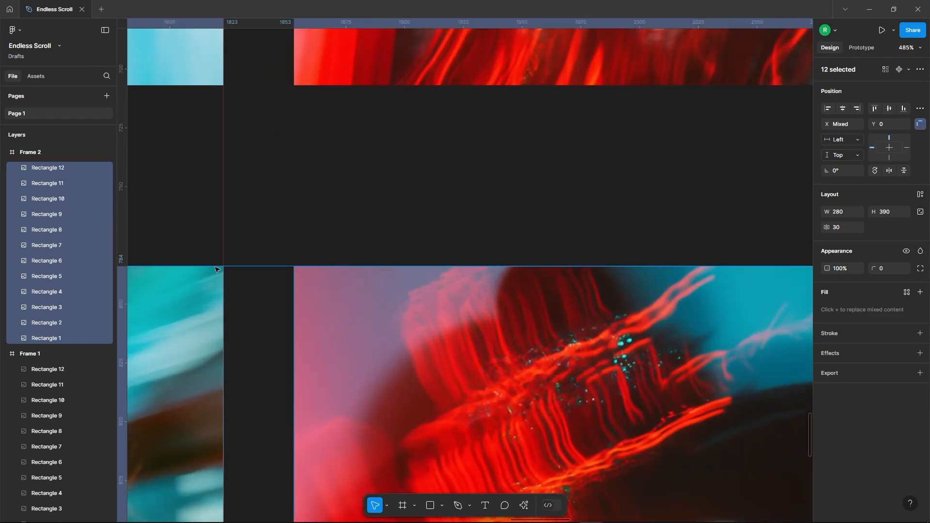
scroll(216, 268, up, 8)
scroll(337, 252, down, 8)
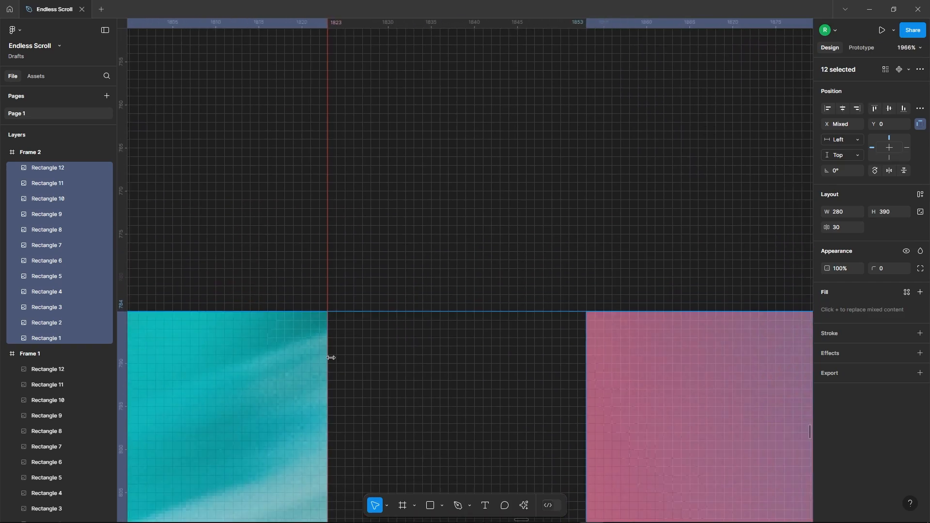
scroll(443, 233, down, 10)
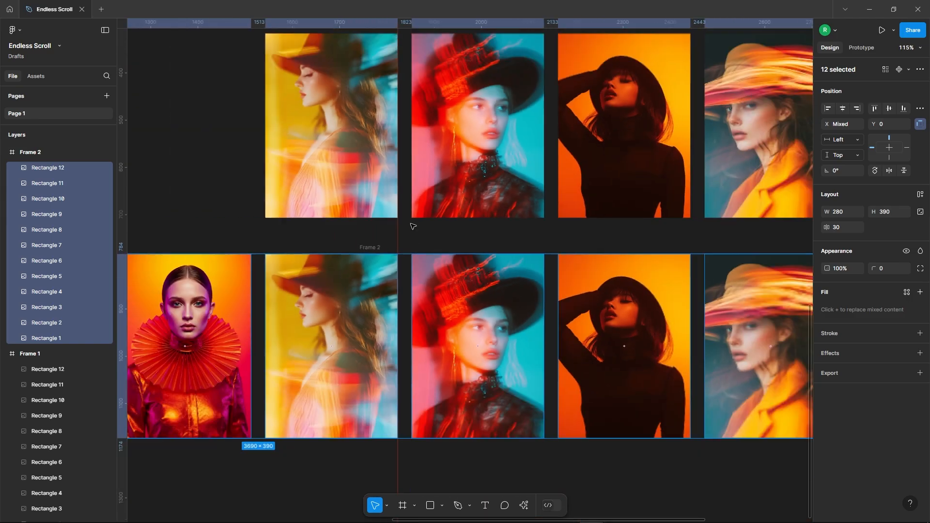
Select Frame 1 and Frame 2 together and turn on Clip content for both
click(390, 125)
click(396, 132)
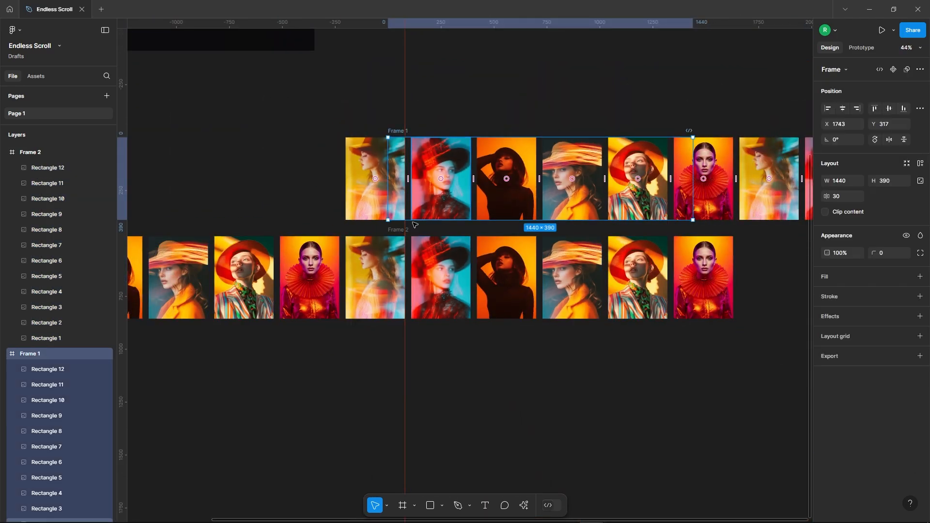
shift+click(397, 229)
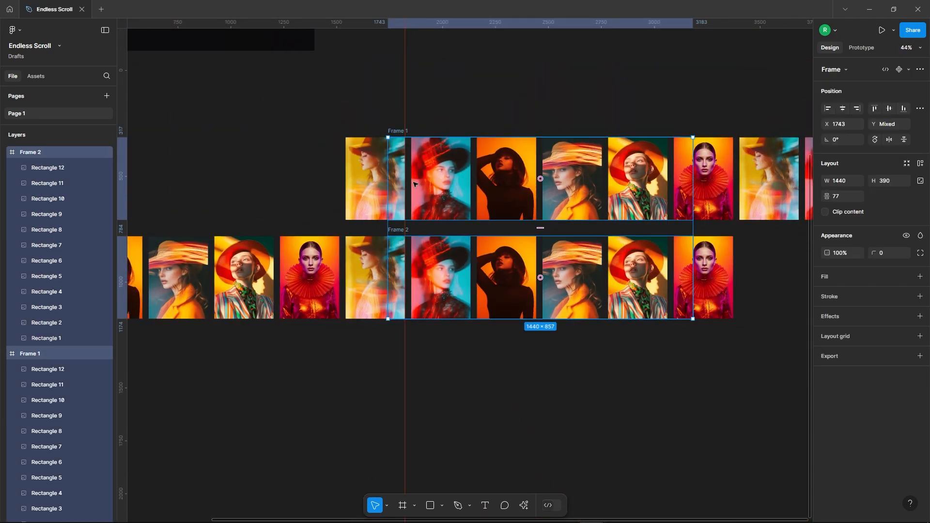
click(826, 213)
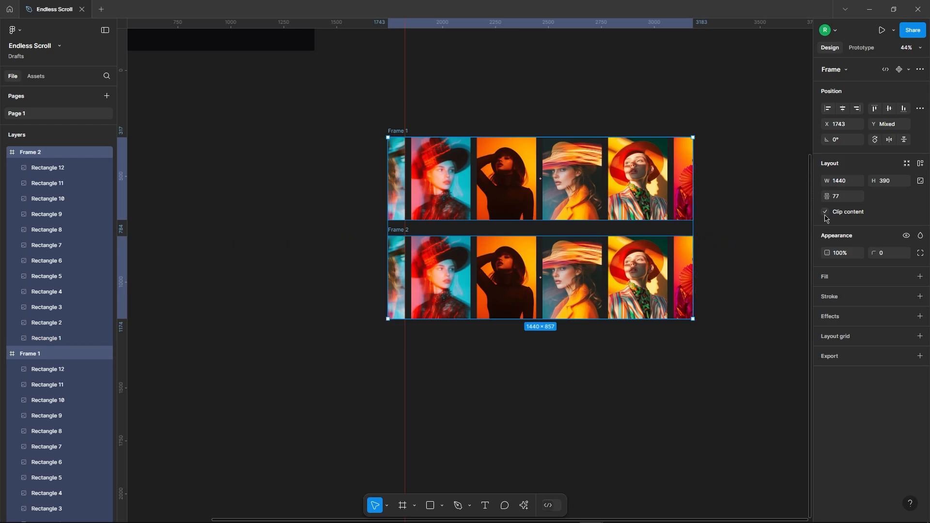
Move both image frames together onto empty canvas at X 2971, with the upper frame at Y -487
click(639, 92)
scroll(228, 233, down, 5)
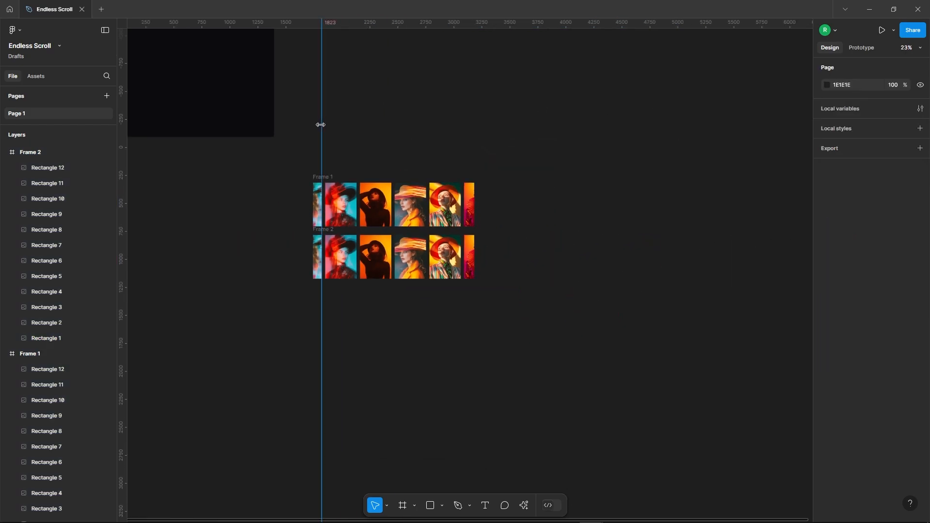
drag(268, 152, 530, 304)
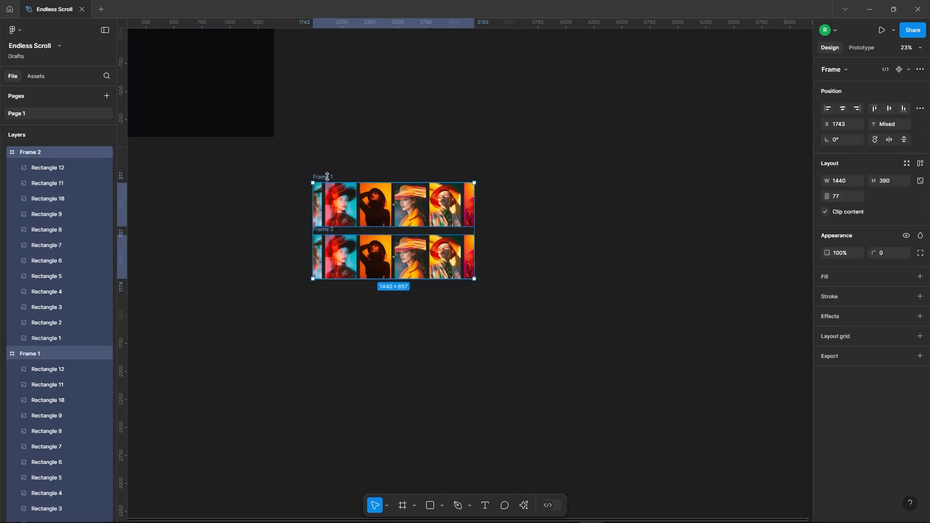
drag(341, 187, 479, 96)
Create a component set from the two selected image frames and deselect it
scroll(633, 59, up, 5)
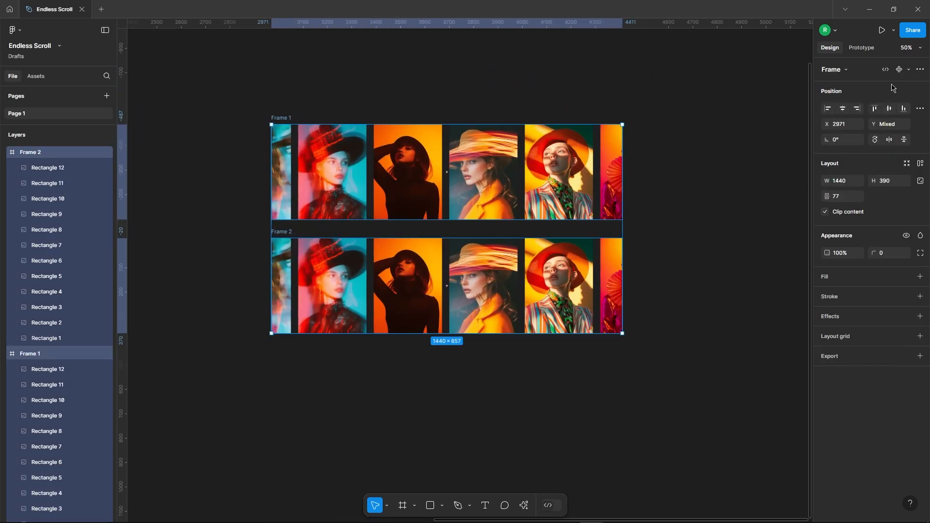
click(909, 70)
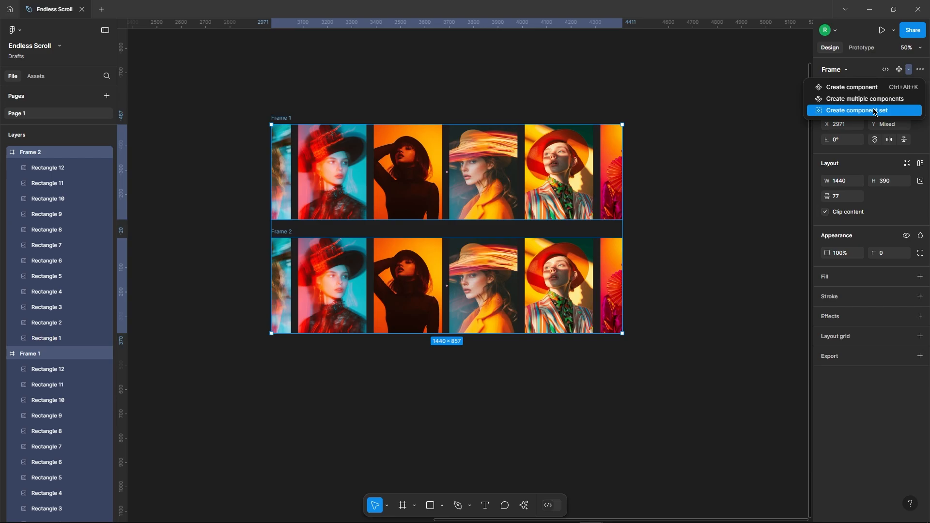
click(874, 111)
click(731, 179)
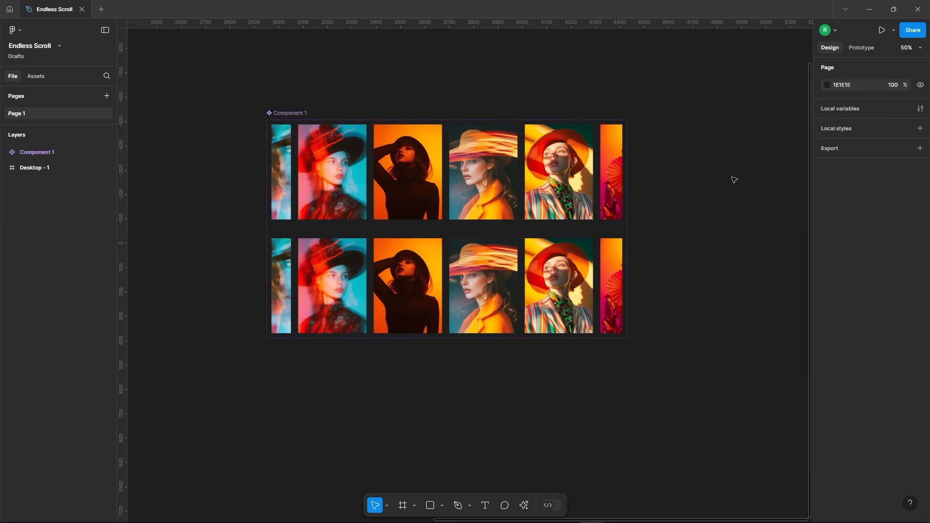
Paste the copied header content with logo, navigation links, heading and Explore Now button into the Desktop - 1 frame
scroll(691, 267, down, 3)
scroll(690, 268, down, 3)
scroll(511, 194, up, 3)
click(407, 191)
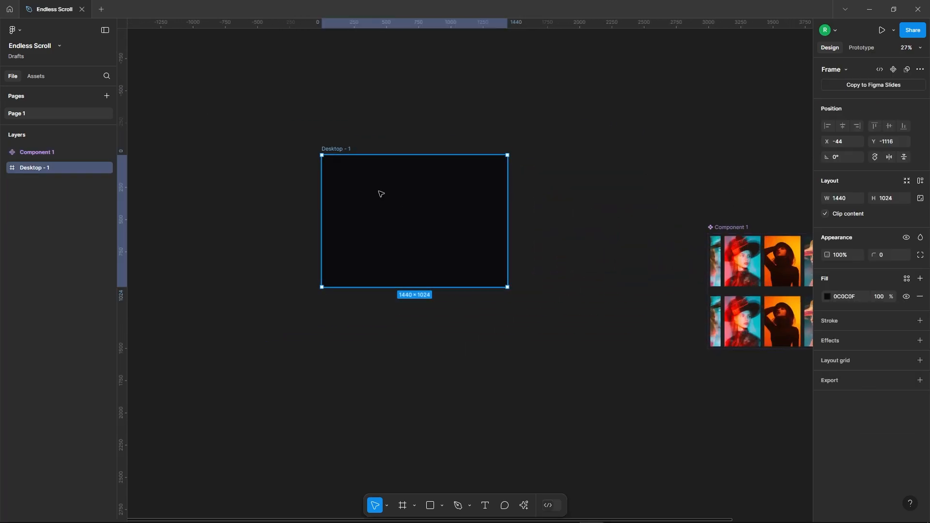
key(ctrl+v)
scroll(385, 194, up, 3)
click(372, 119)
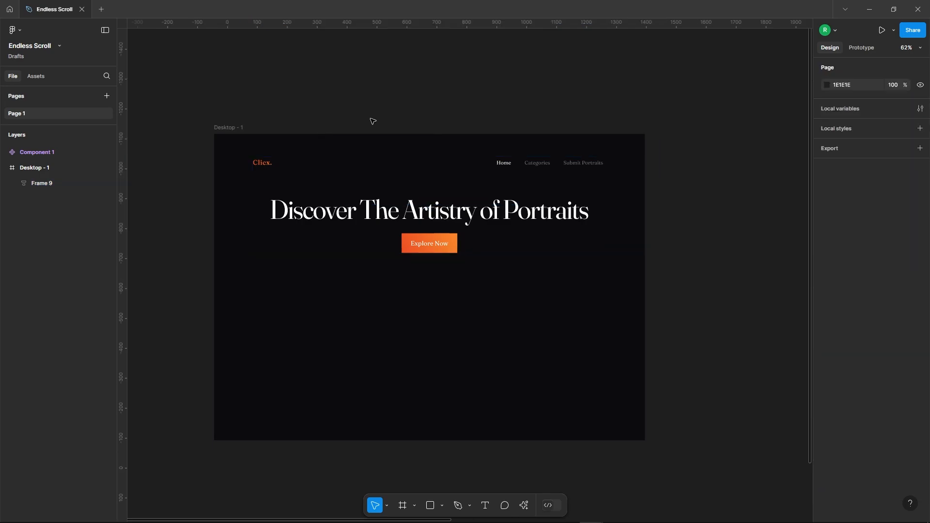
Examine the text settings of the Home and Categories links and the heading, plus the Explore Now button's gradient stops
scroll(559, 132, up, 2)
ctrl+click(472, 183)
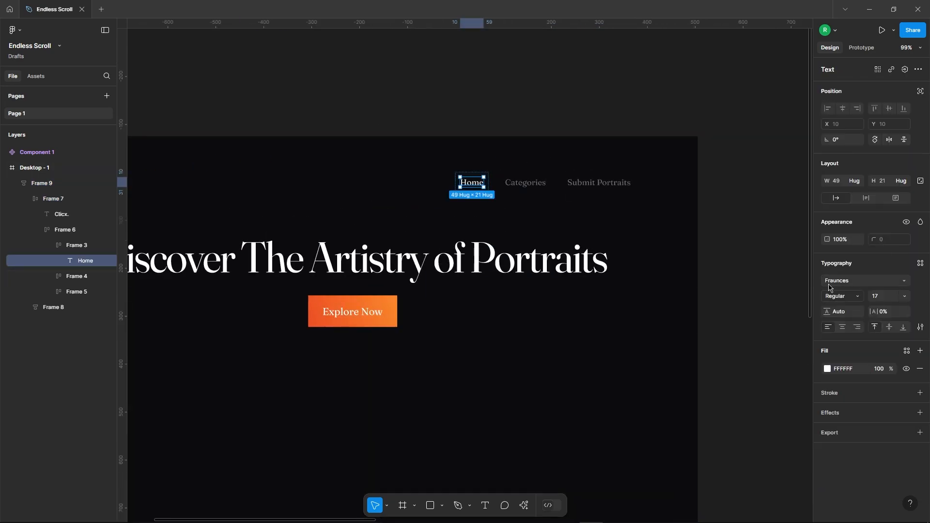
ctrl+click(525, 182)
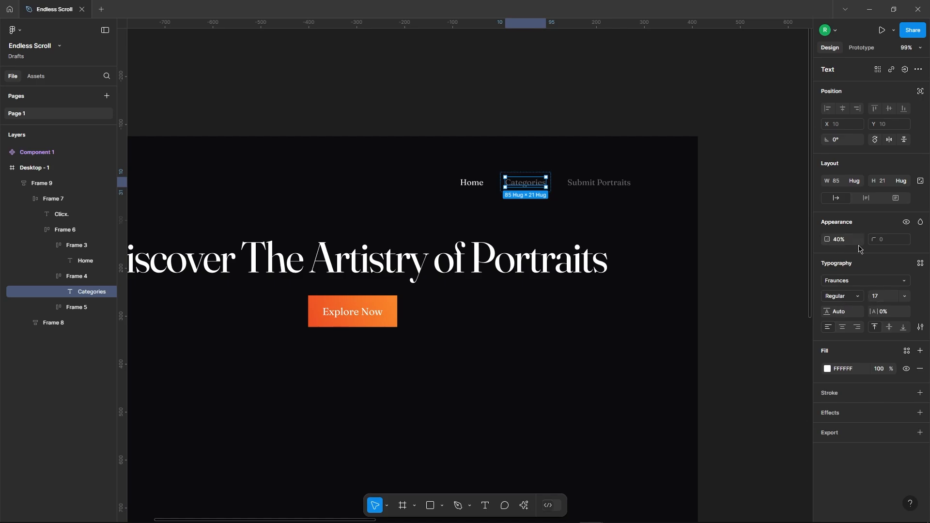
click(718, 141)
scroll(718, 141, down, 3)
ctrl+click(465, 224)
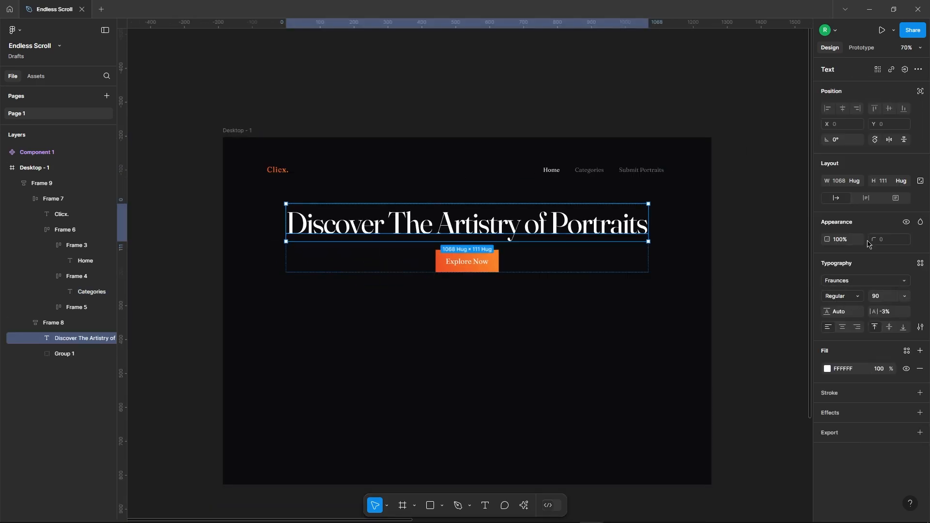
click(490, 265)
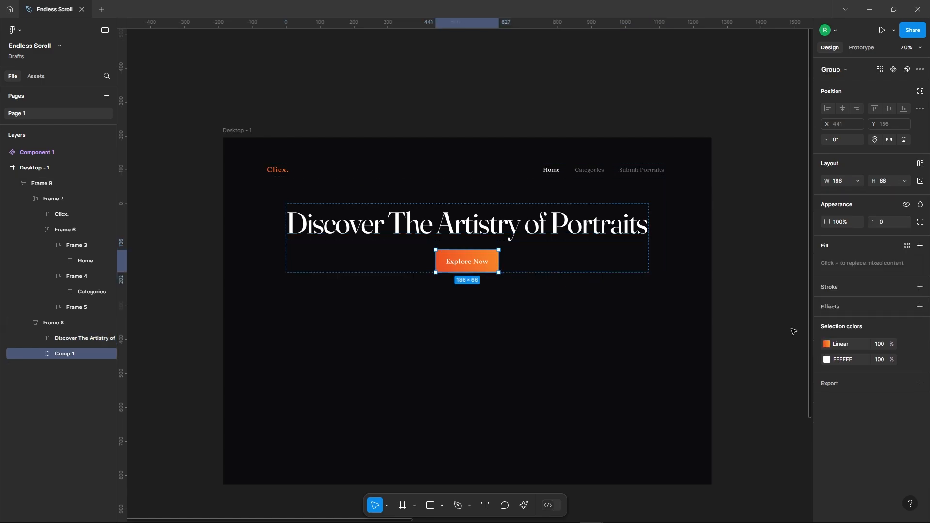
click(827, 345)
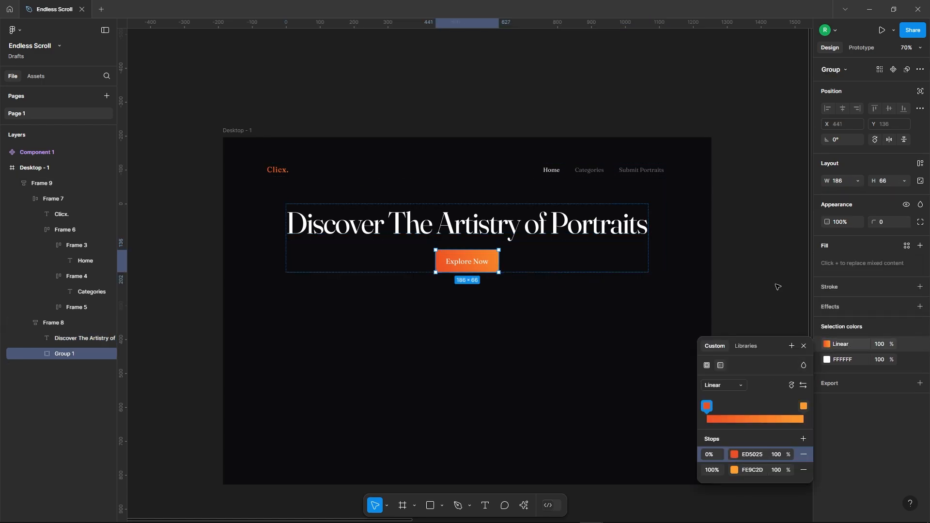
click(780, 267)
Add a prototype connection from the upper variant, Frame 1, to the lower variant, Frame 2, in Component 1
scroll(268, 124, down, 3)
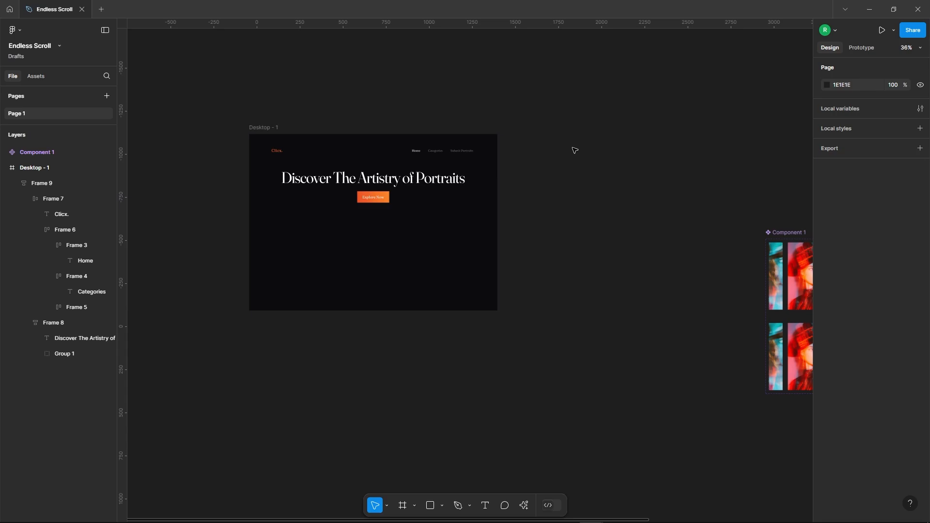
scroll(336, 143, down, 2)
click(639, 197)
key(shift+2)
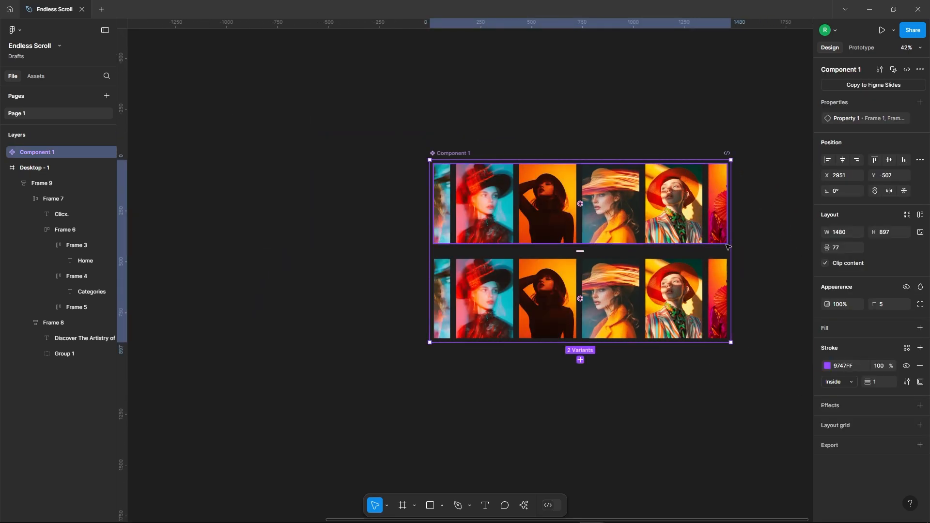
click(862, 47)
scroll(750, 232, up, 2)
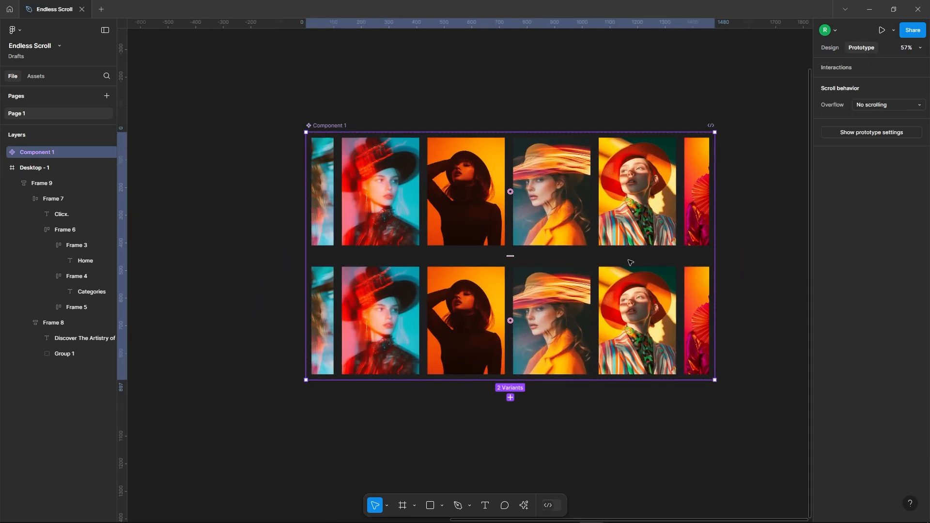
click(581, 218)
drag(510, 263, 547, 294)
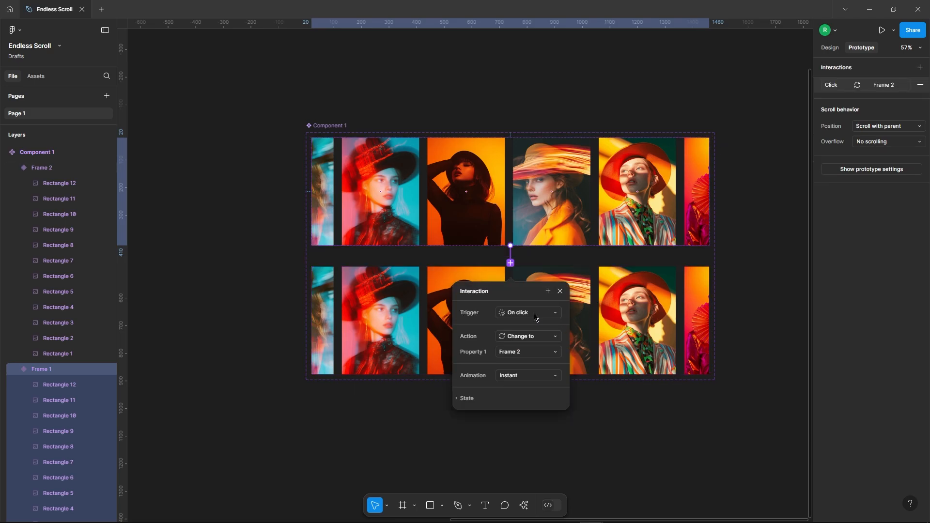
Set Frame 1's interaction to After delay of 1 ms with Smart animate, a Linear curve and a 10000 ms duration
click(537, 315)
click(528, 433)
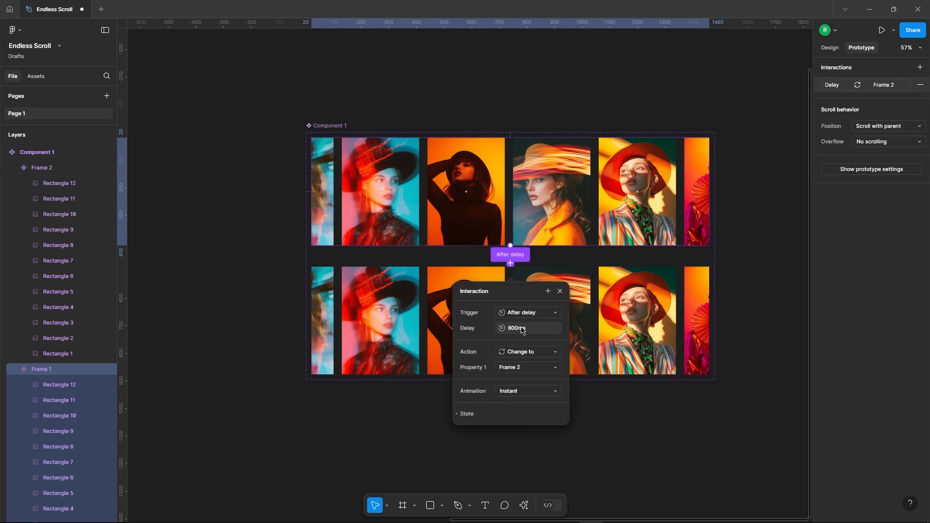
click(527, 391)
click(536, 413)
scroll(524, 311, down, 2)
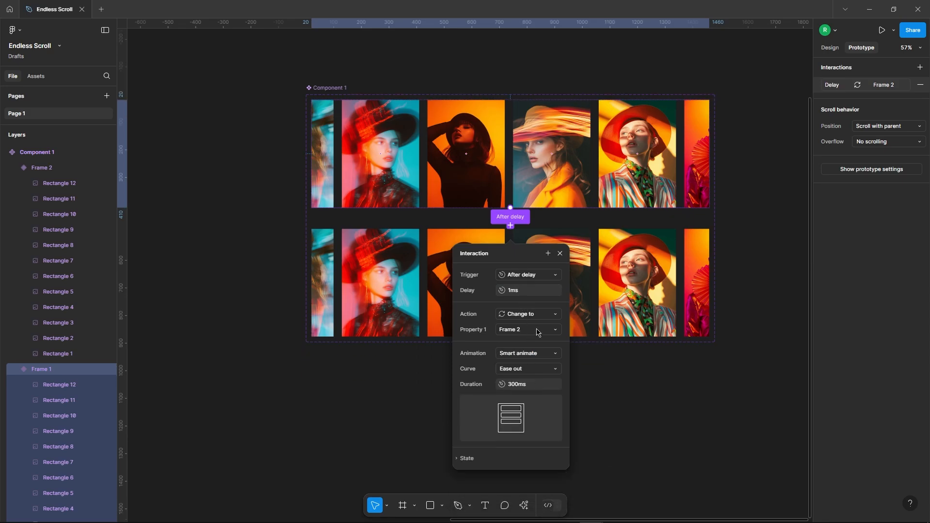
scroll(537, 332, down, 1)
click(528, 360)
click(535, 333)
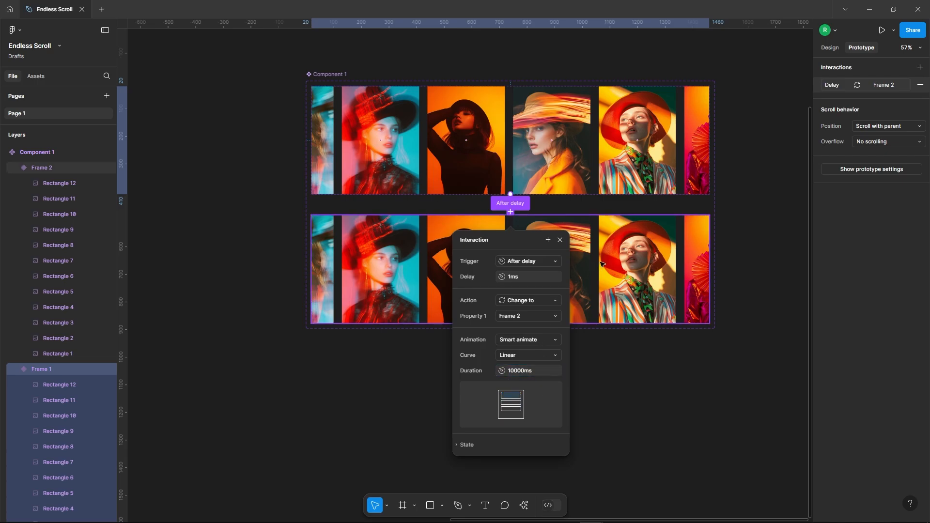
Connect Frame 2 back to Frame 1 with an After delay trigger of 1 ms and Instant animation
click(513, 321)
drag(513, 325, 445, 154)
click(529, 245)
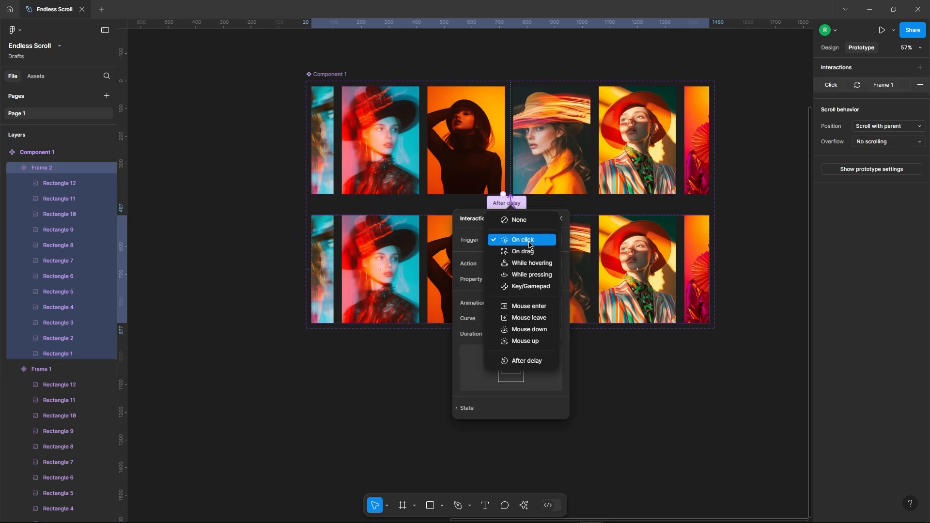
click(524, 362)
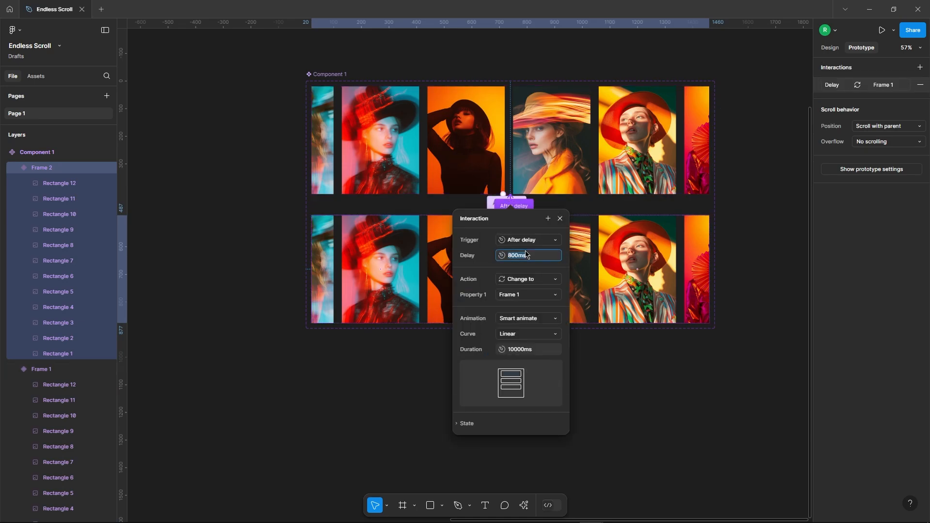
click(522, 317)
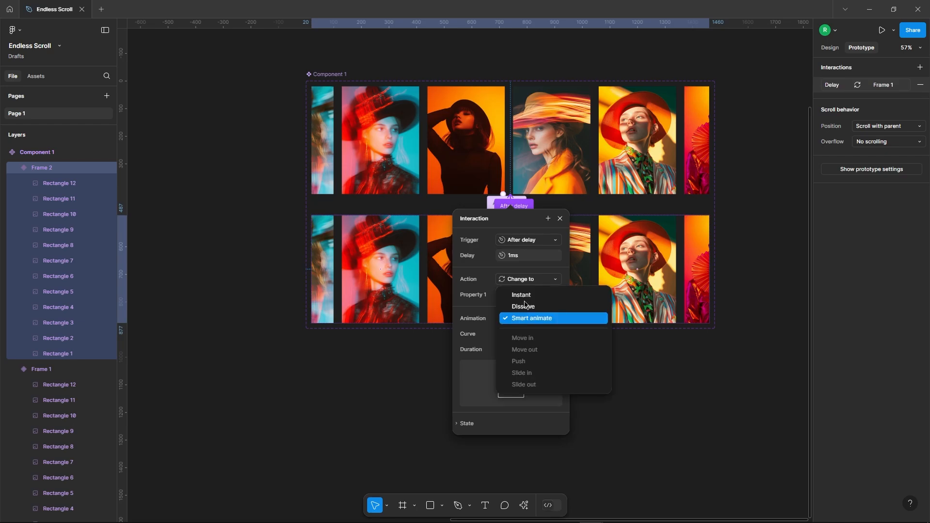
click(522, 293)
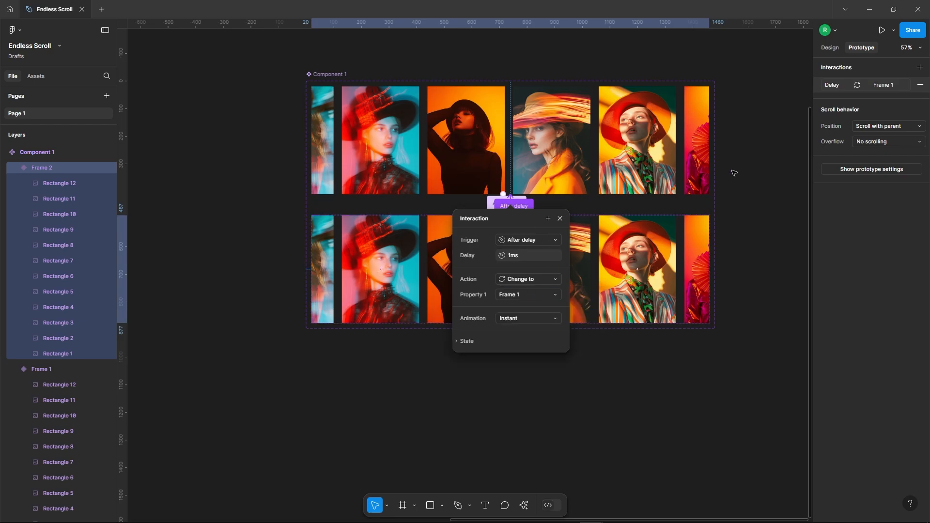
click(741, 202)
Place an instance of Component 1 in the Desktop - 1 frame below the Explore Now button, at about Y 490
scroll(740, 199, down, 5)
click(36, 76)
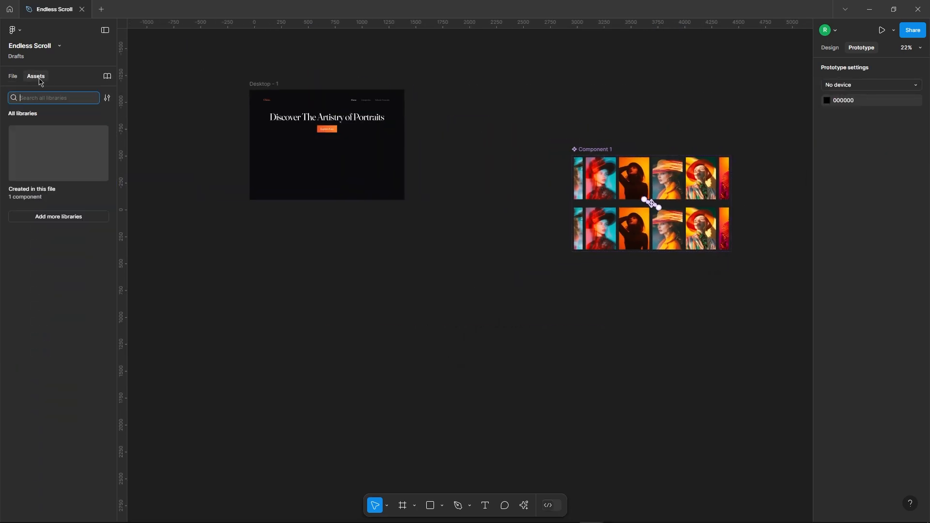
click(34, 153)
drag(53, 141, 292, 156)
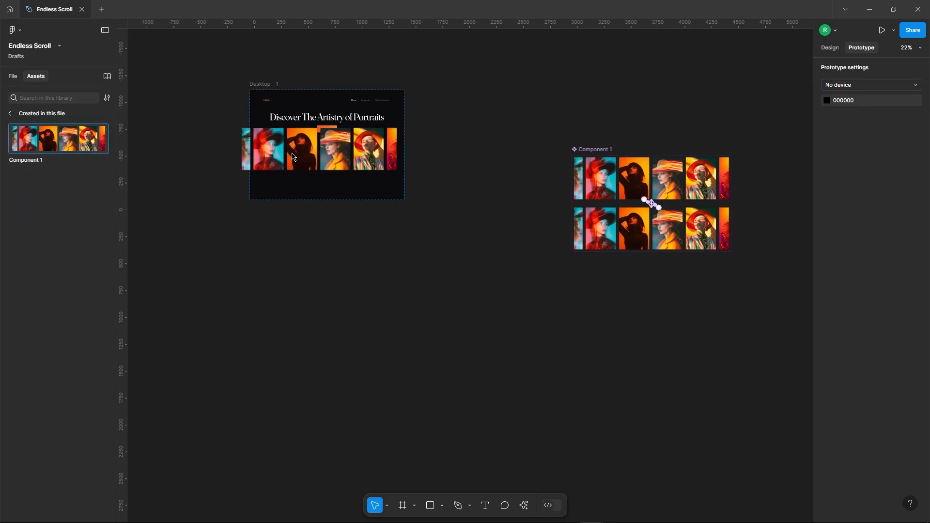
scroll(270, 100, up, 3)
Align the carousel instance to the horizontal center of the Desktop - 1 frame and deselect it
click(829, 48)
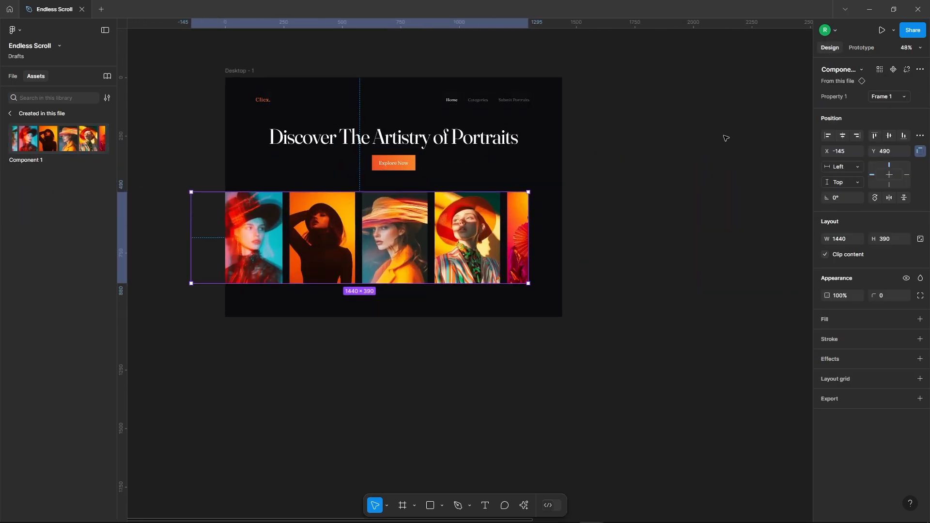
click(843, 136)
scroll(404, 155, up, 2)
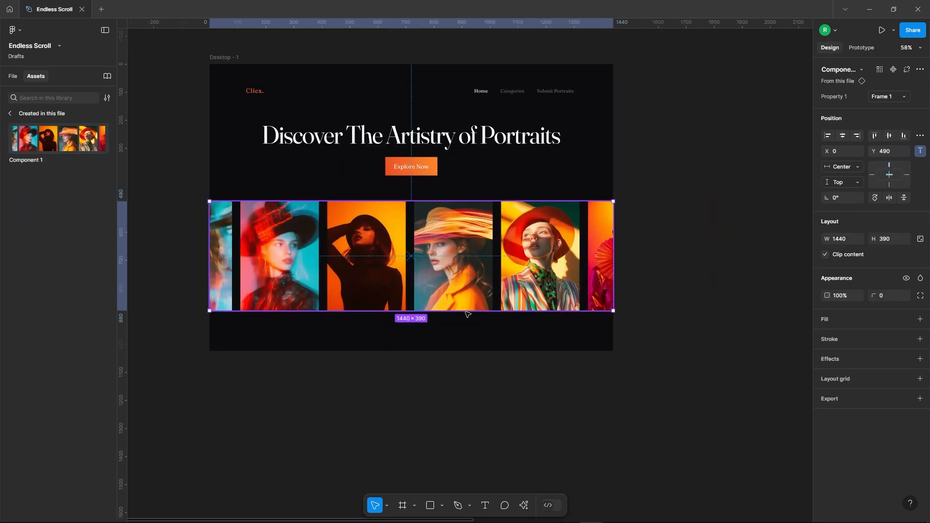
click(698, 209)
Add a flow starting point to the Desktop - 1 frame
click(224, 58)
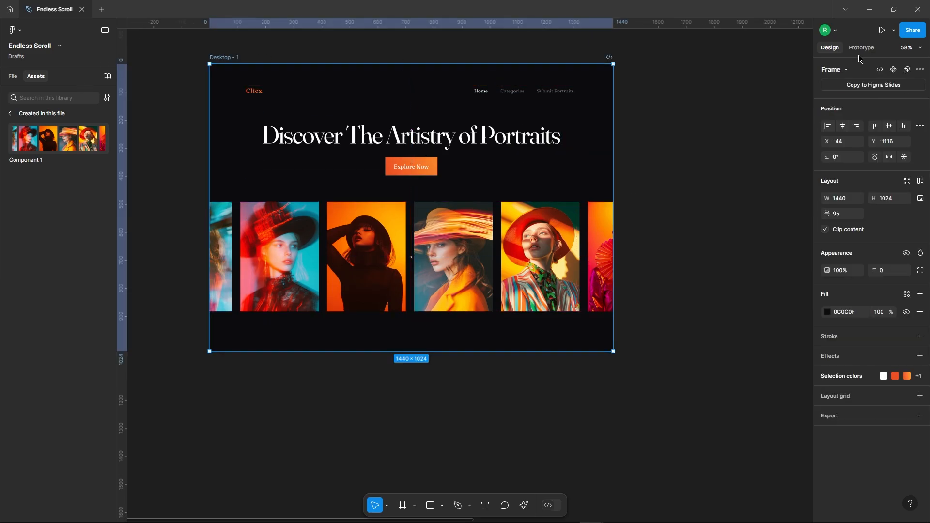
click(862, 47)
click(920, 68)
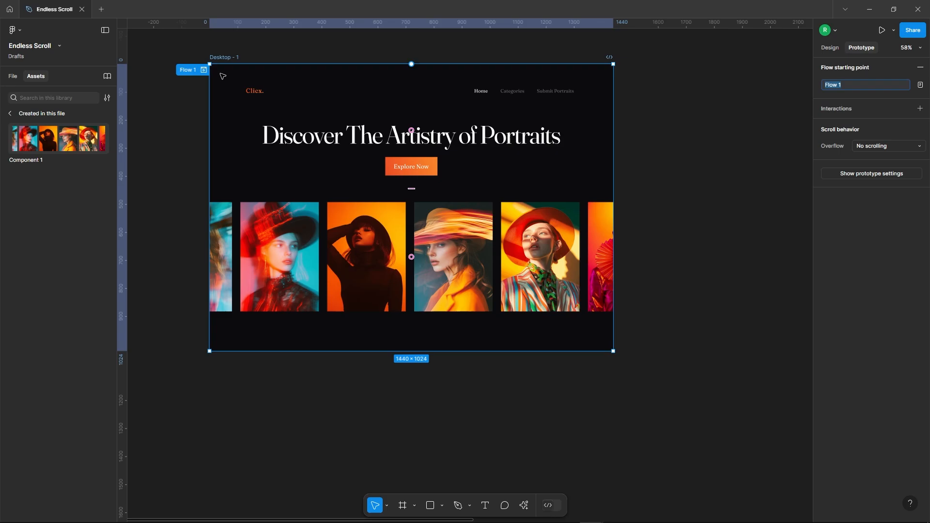
Play the prototype from Flow 1 and scale the preview so the whole desktop frame fits the window
click(203, 69)
click(573, 34)
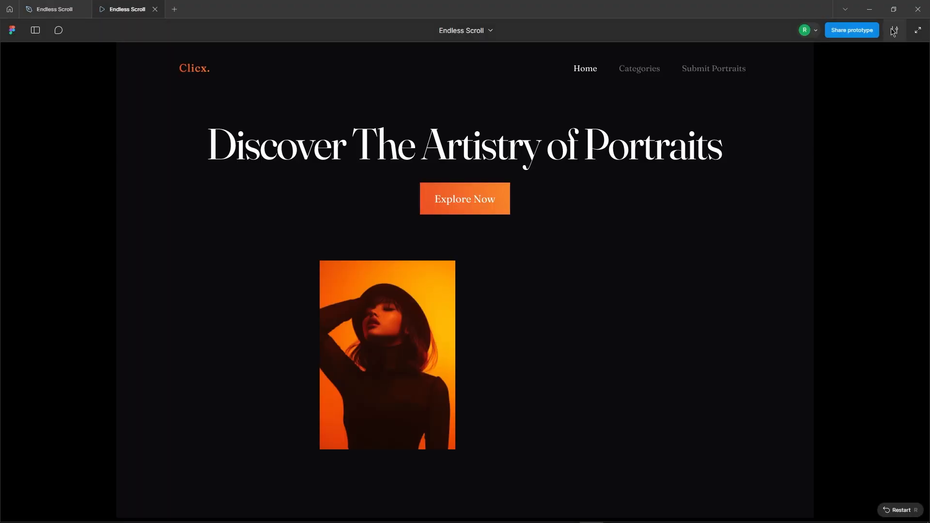
click(895, 30)
click(877, 111)
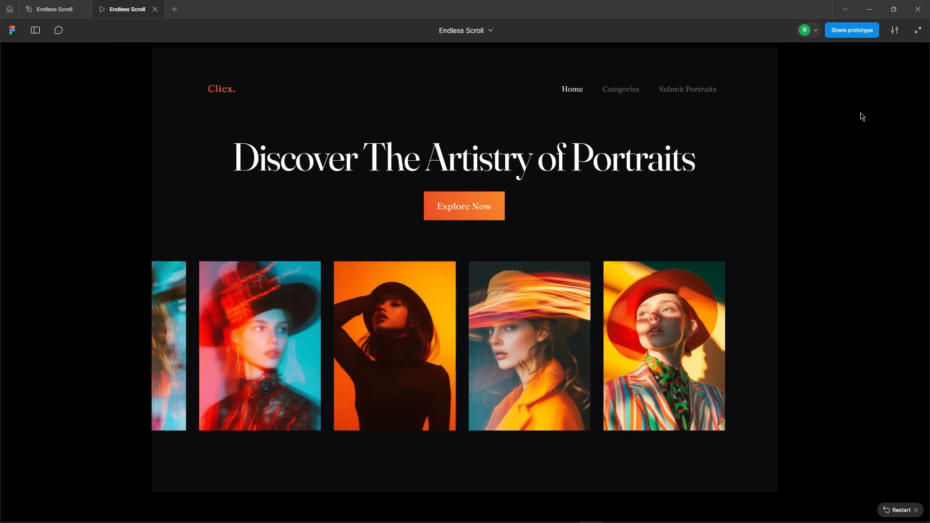